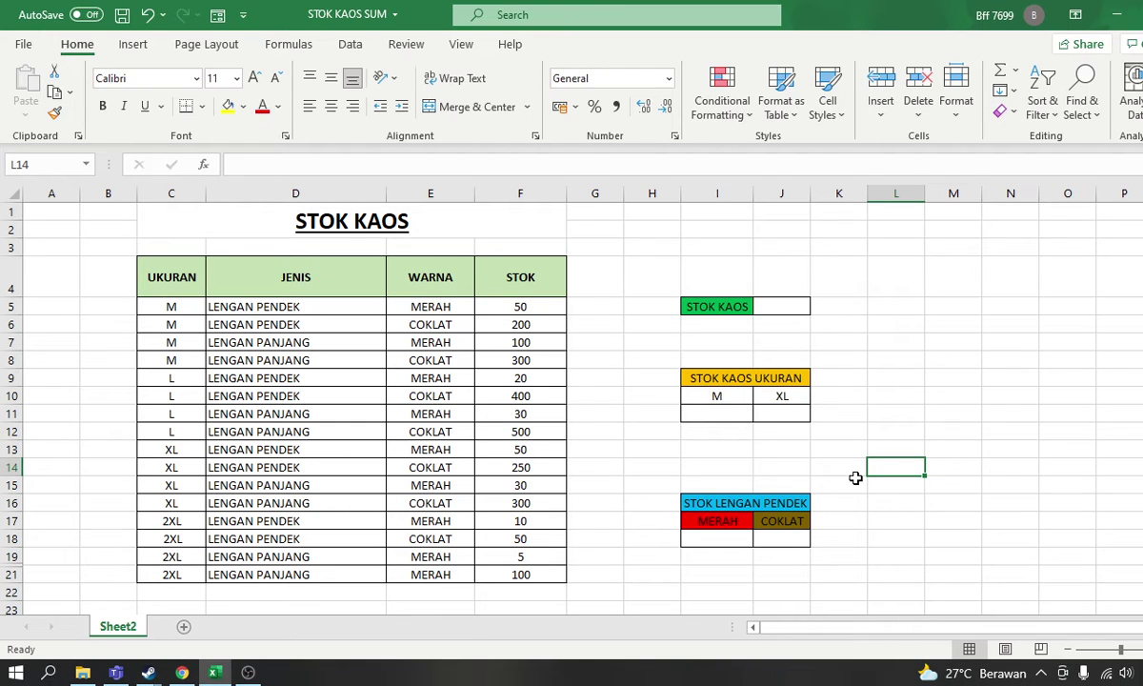
Type the labels SUM in H5, SUMIF in H9 and SUMIFS in H16.
key("Up")
key("Up")
key("Up")
key("Up")
key("Left")
key("Left")
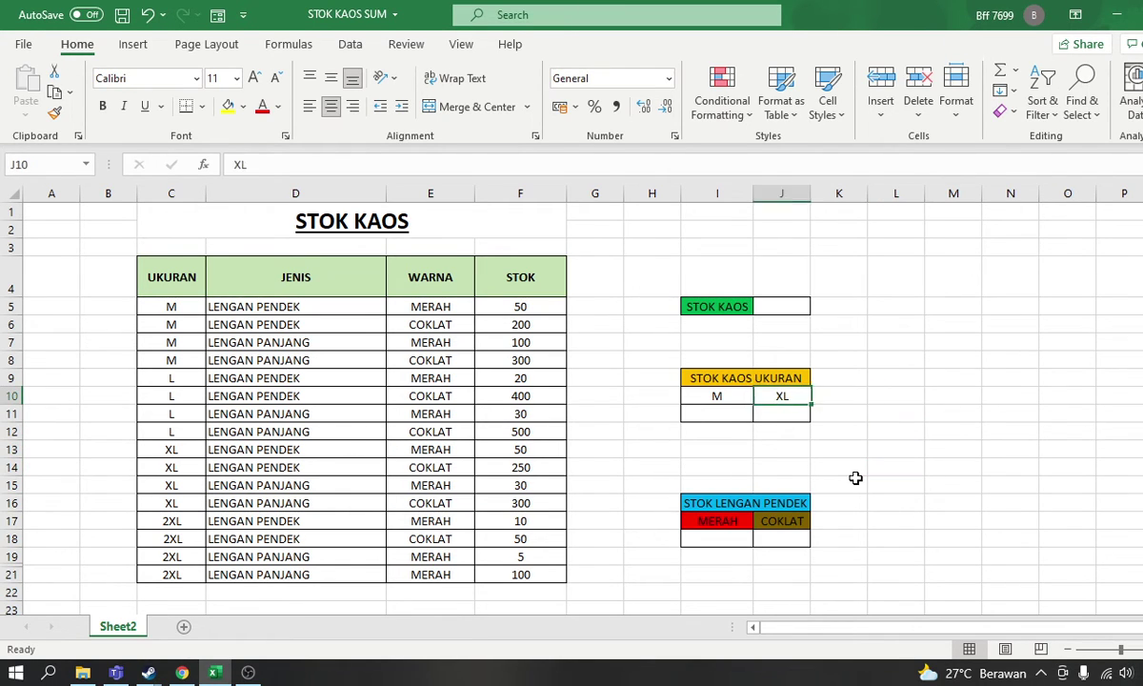
key("Left")
key("Left")
key("Up")
key("Up")
key("Up")
key("Up")
key("Up")
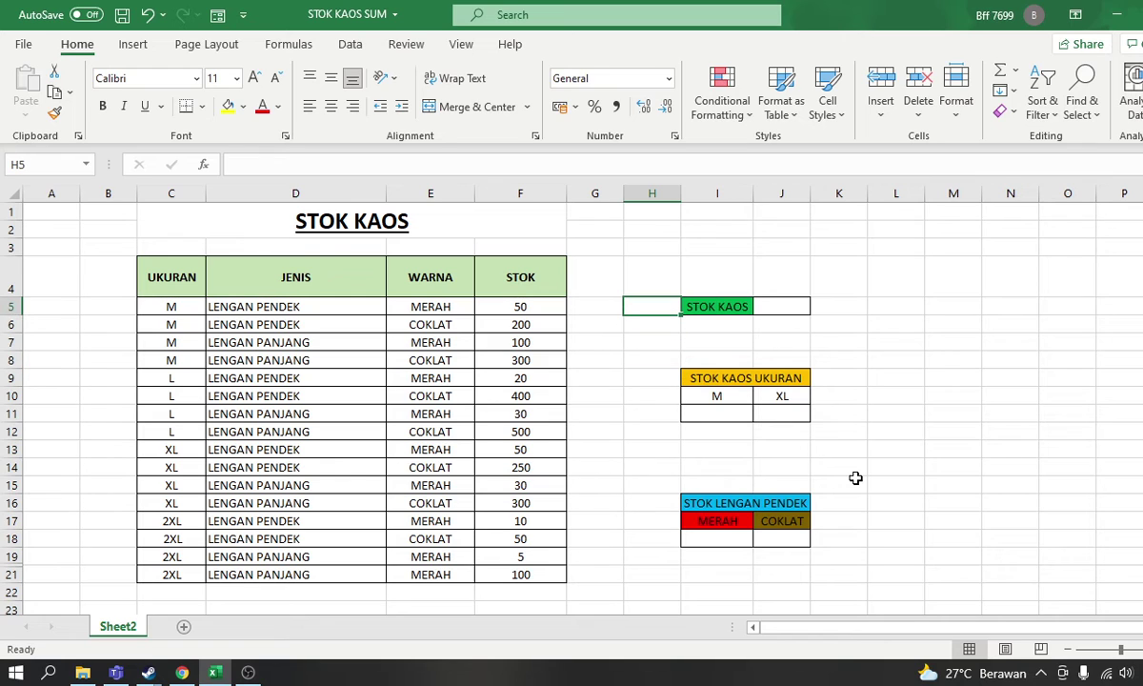
type("SUM")
key("Down")
key("Down")
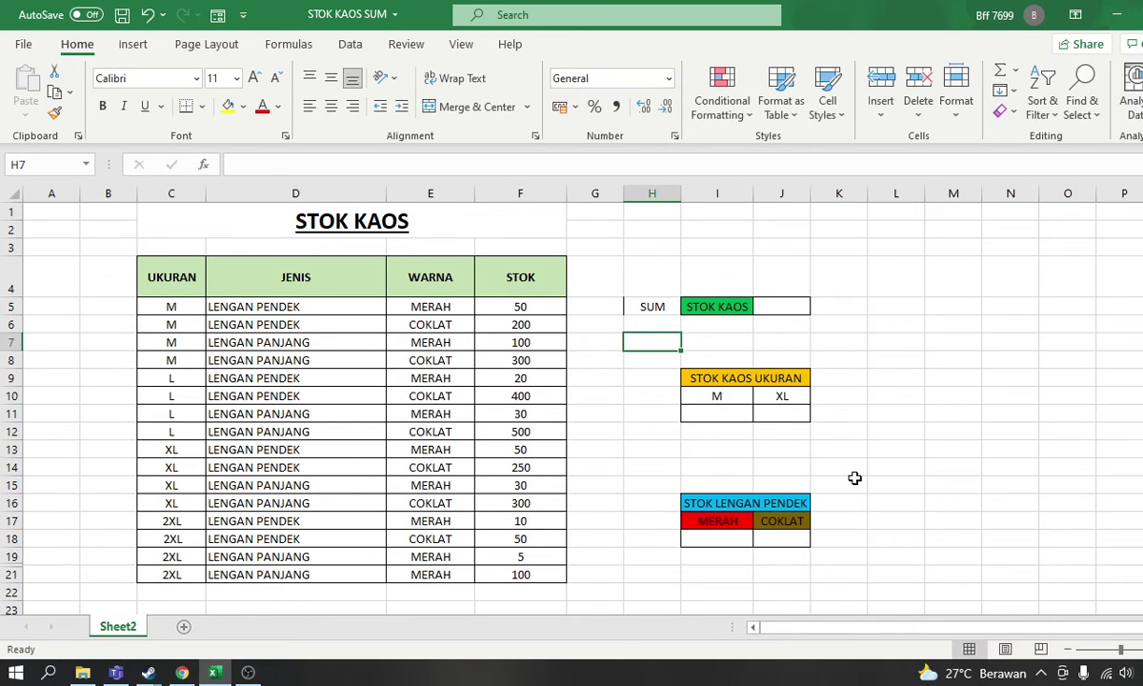
key("Down")
key("Down")
type("SUMIF")
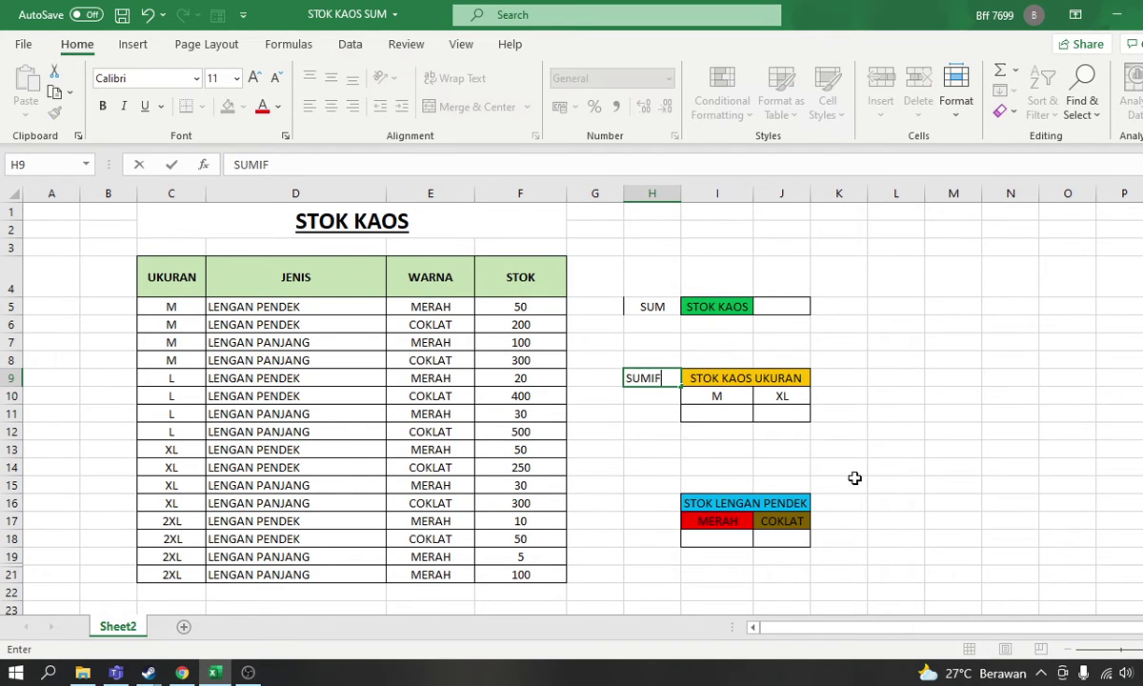
key("Down")
key("Down")
key("Down")
key("Down")
key("Down")
key("Down")
key("Down")
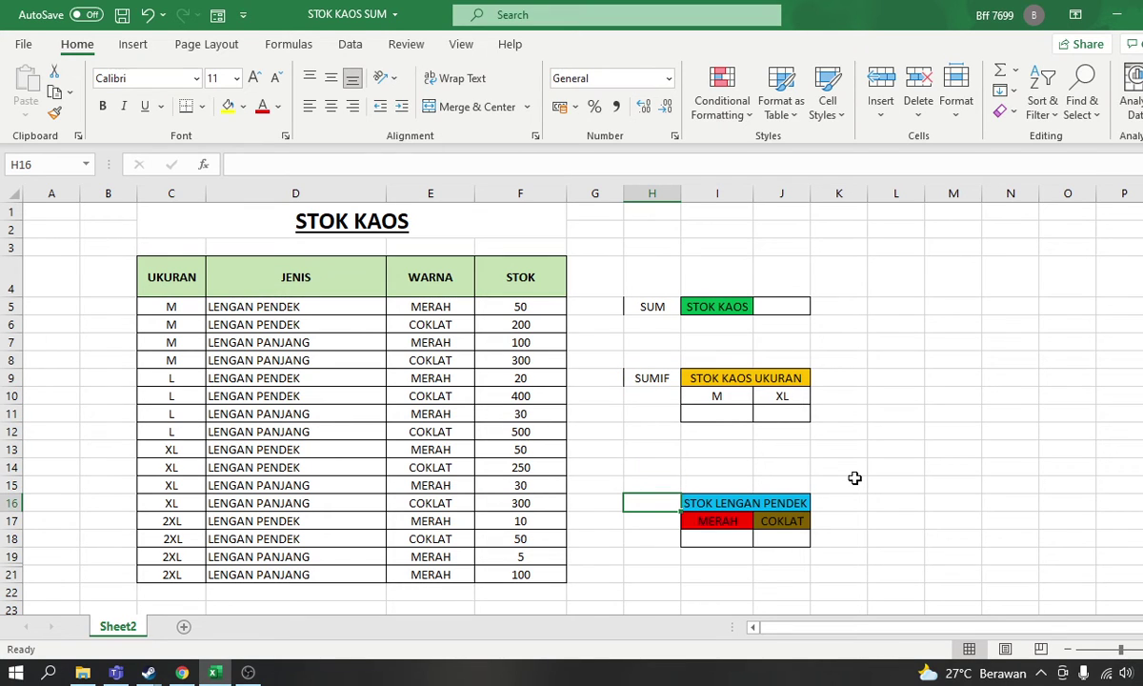
type("SUMIFS")
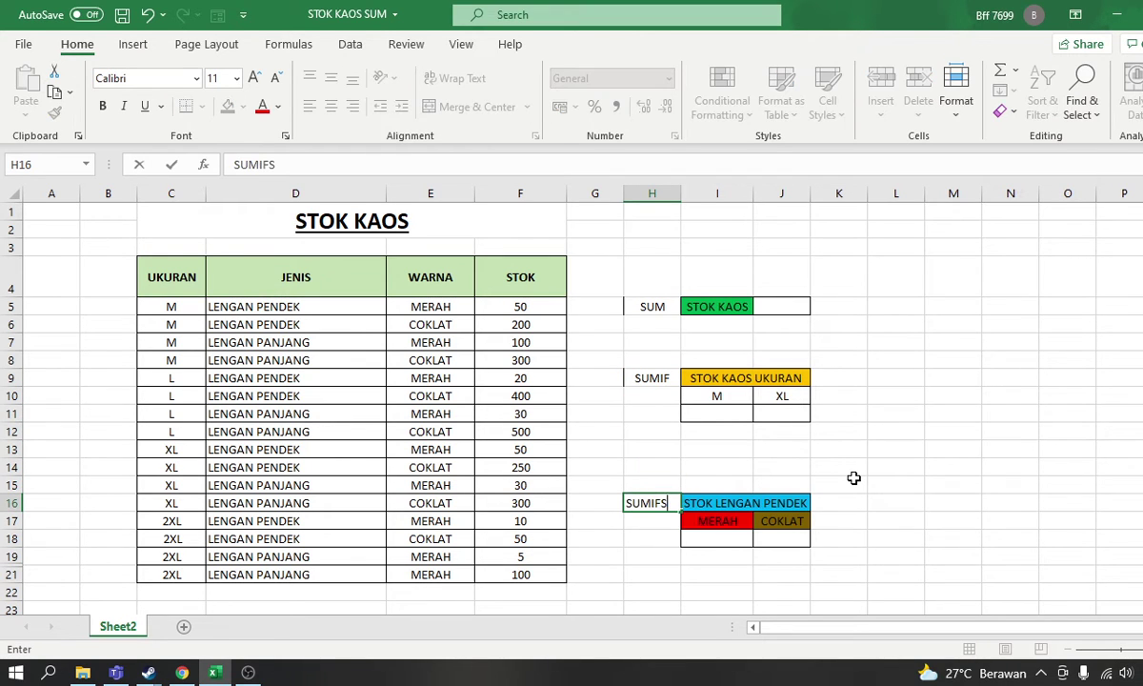
key("Up")
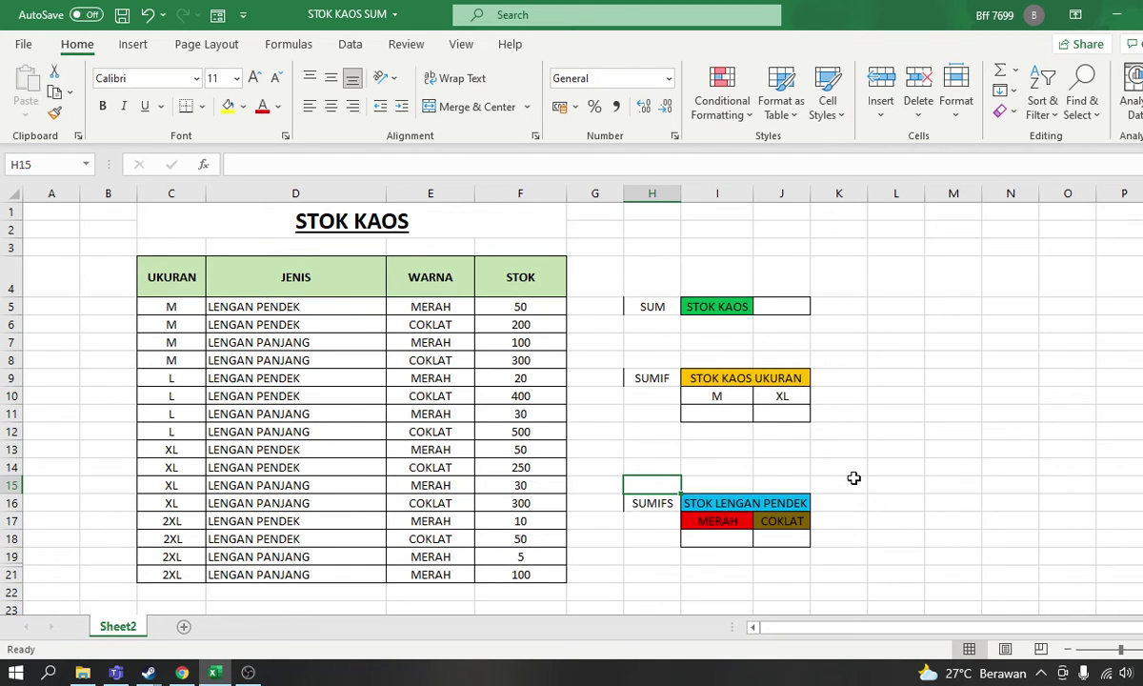
key("Up")
key("Up")
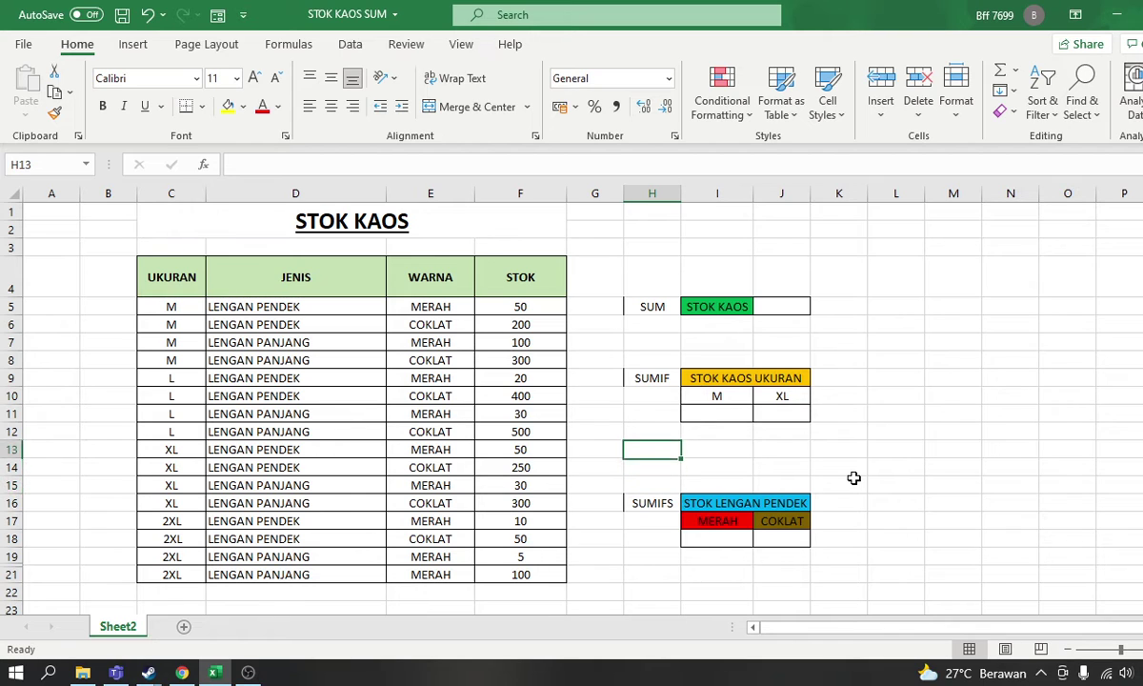
key("Up")
key("Up")
key("Up")
key("Up")
key("Up")
key("Up")
key("Up")
key("Up")
Enter =SUM(F5:F21) in J5 so the total STOK KAOS shows 2395.
key("Right")
key("Right")
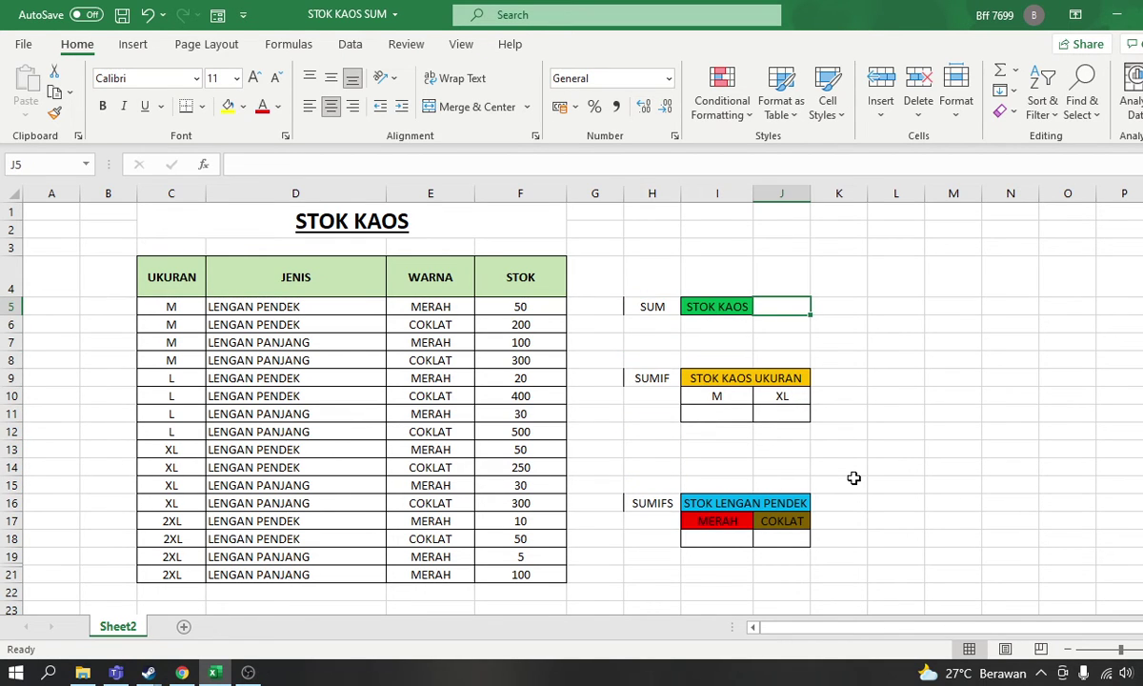
type("=S")
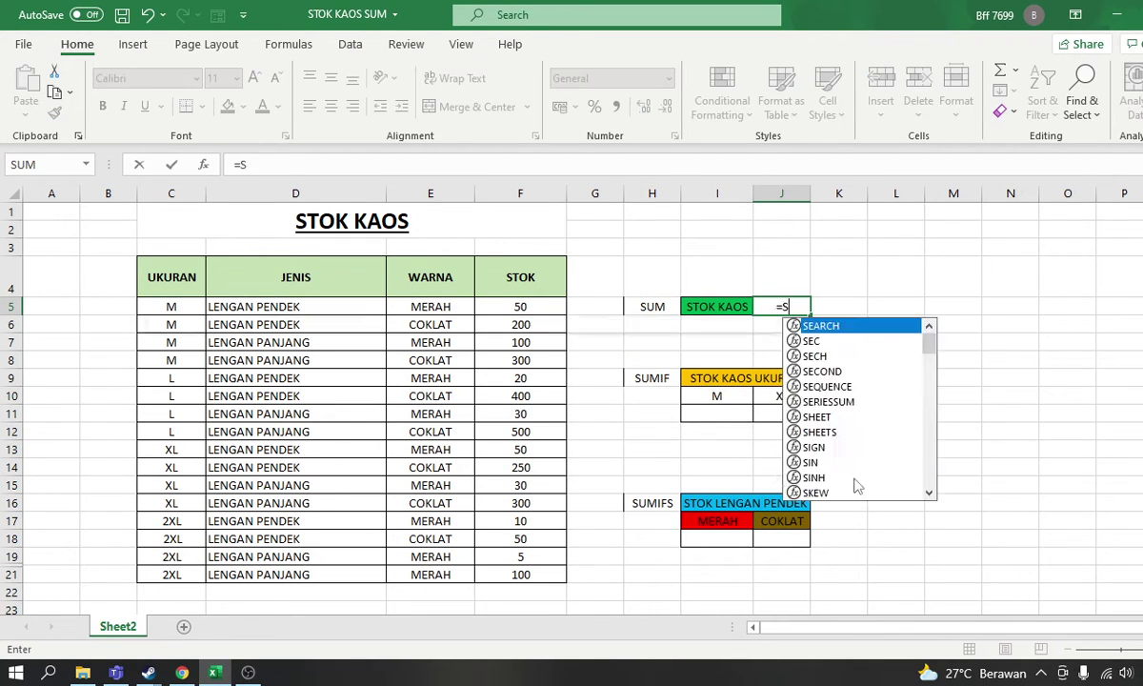
type("UM((")
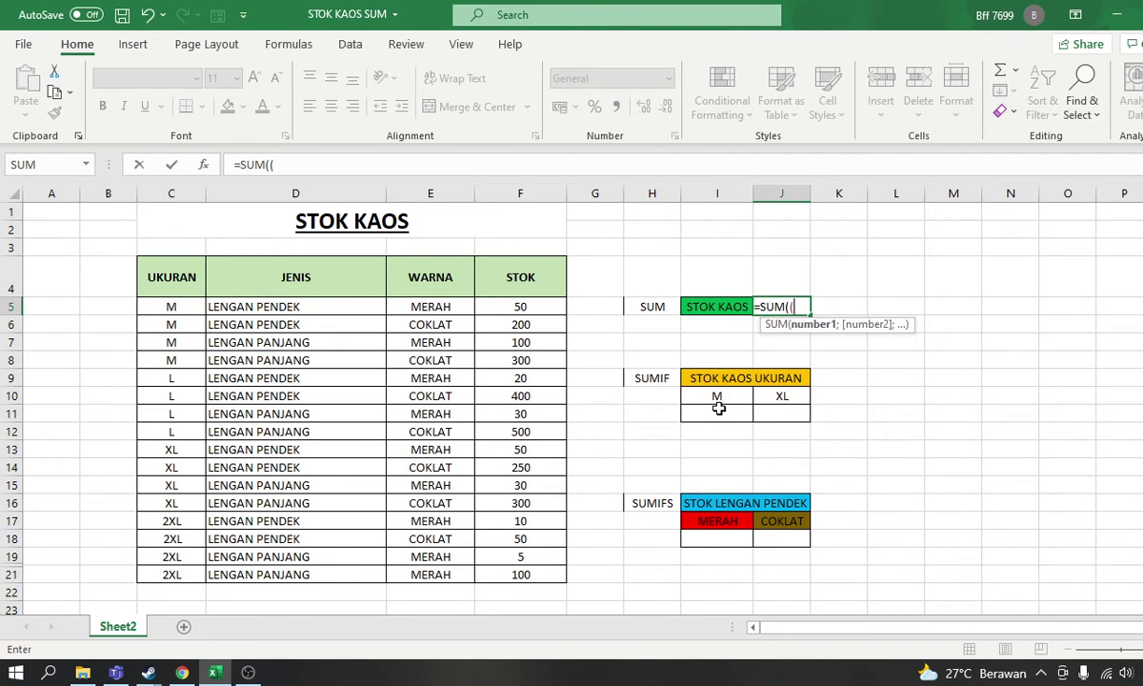
key("BackSpace")
left_click_drag(520, 305, 521, 577)
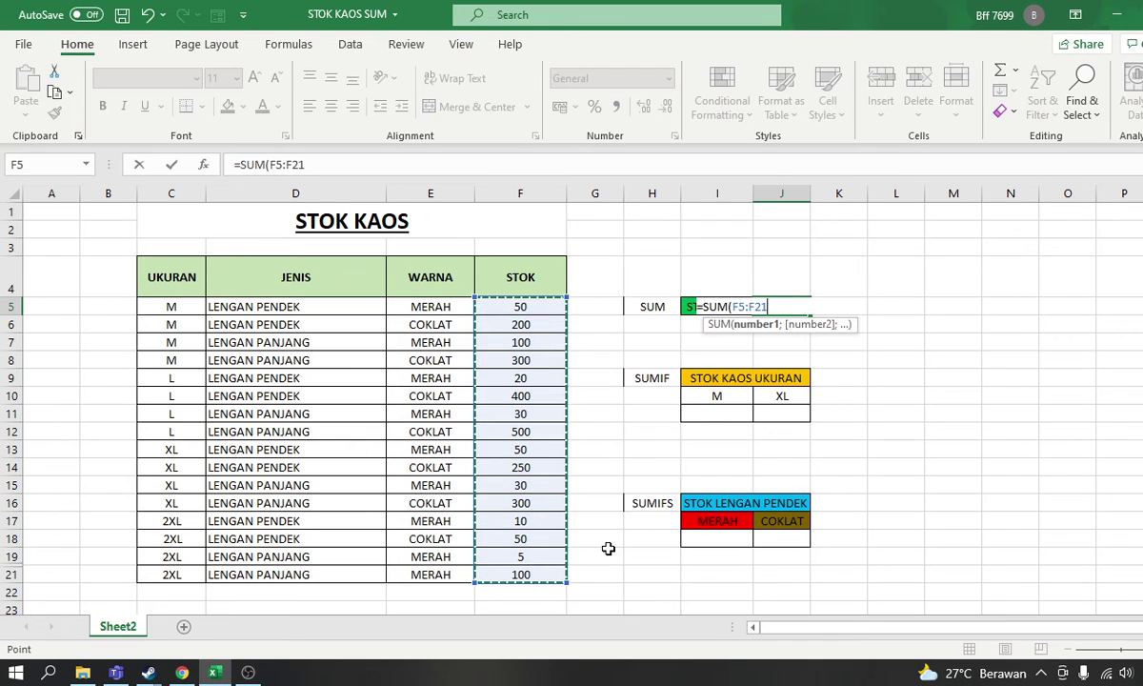
key("Return")
key("Return")
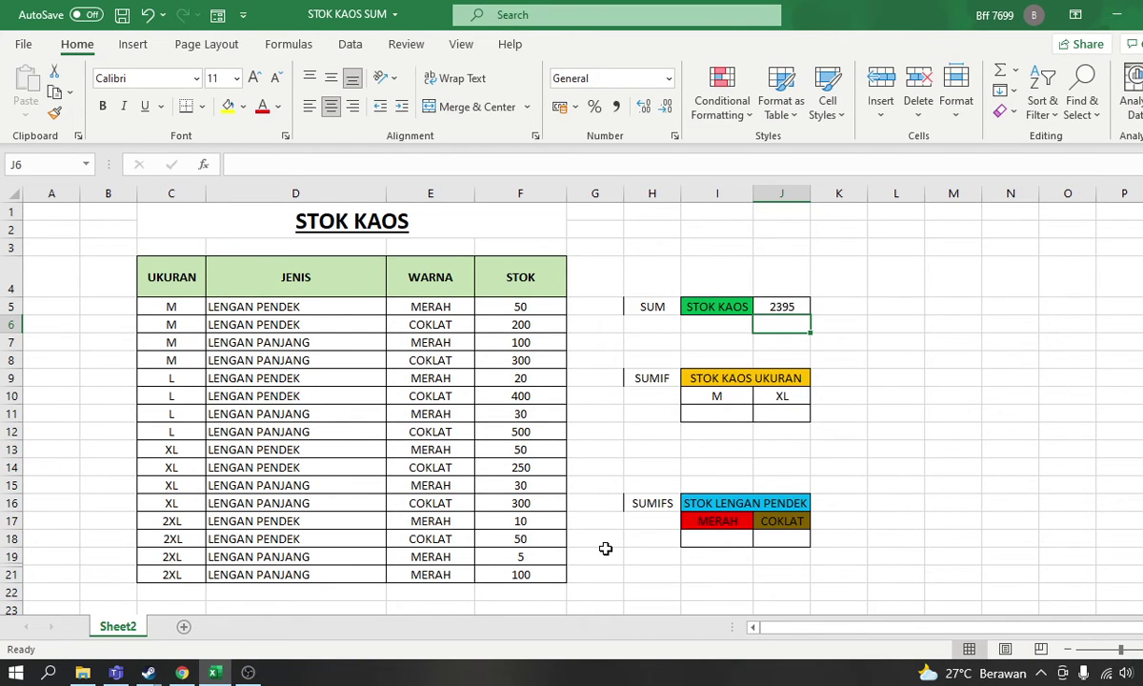
left_click_drag(535, 309, 534, 325)
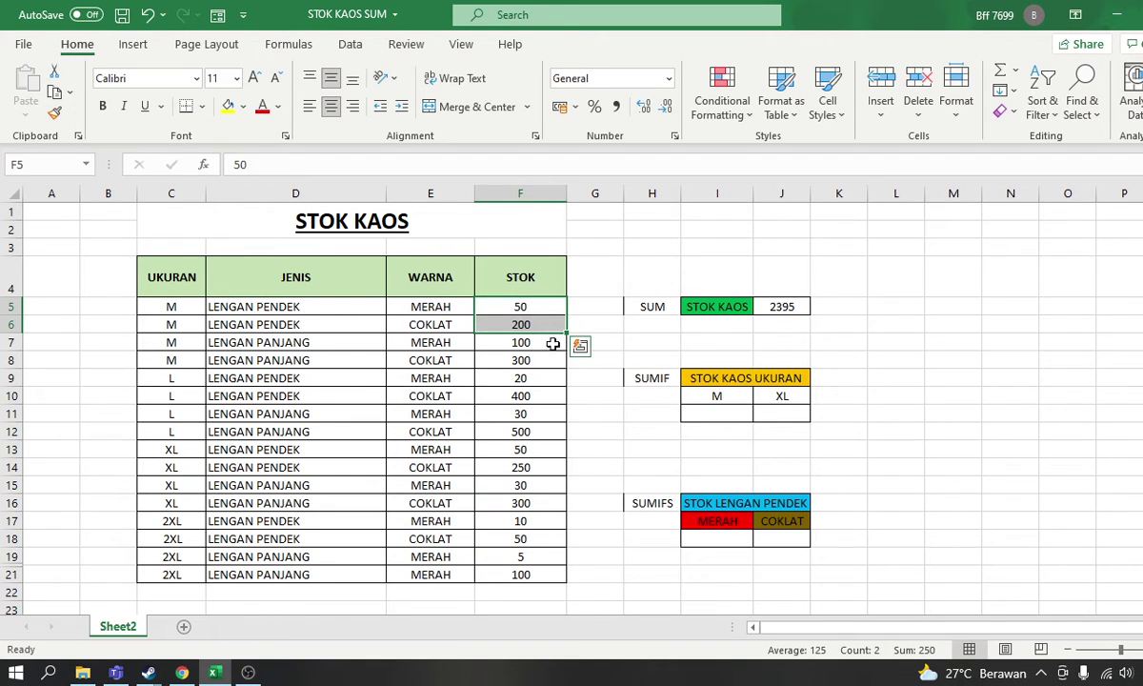
left_click(544, 306)
key("Down")
key("Up")
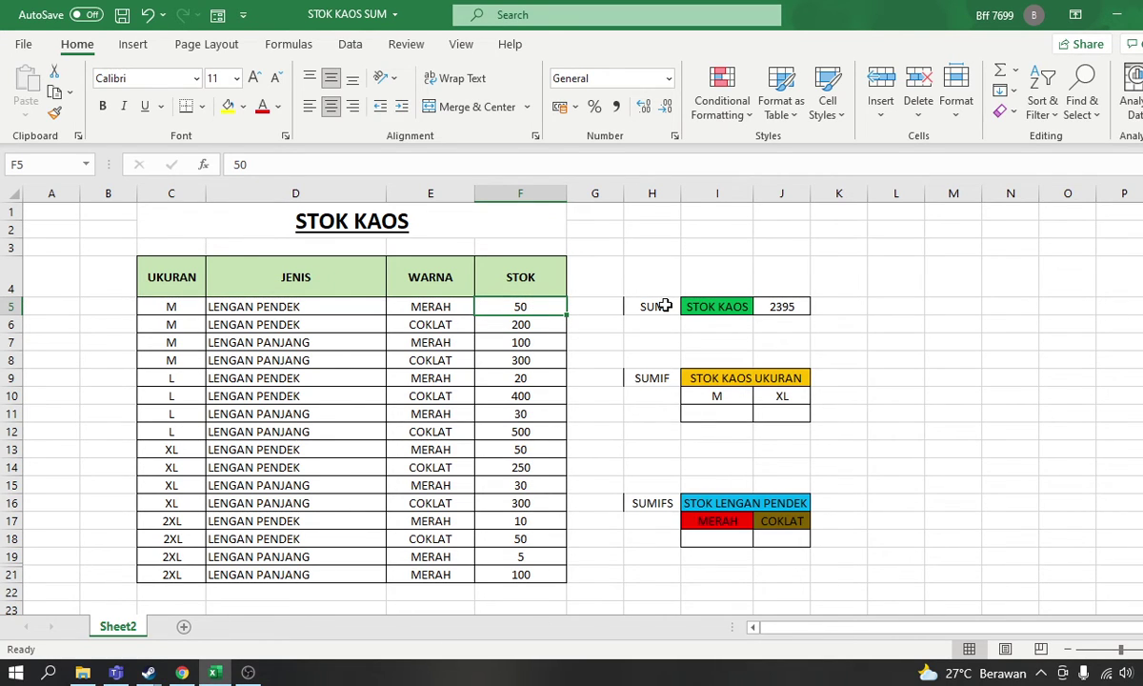
mouse_move(521, 306)
left_mouse_down()
mouse_move(506, 538)
mouse_move(520, 571)
left_mouse_up()
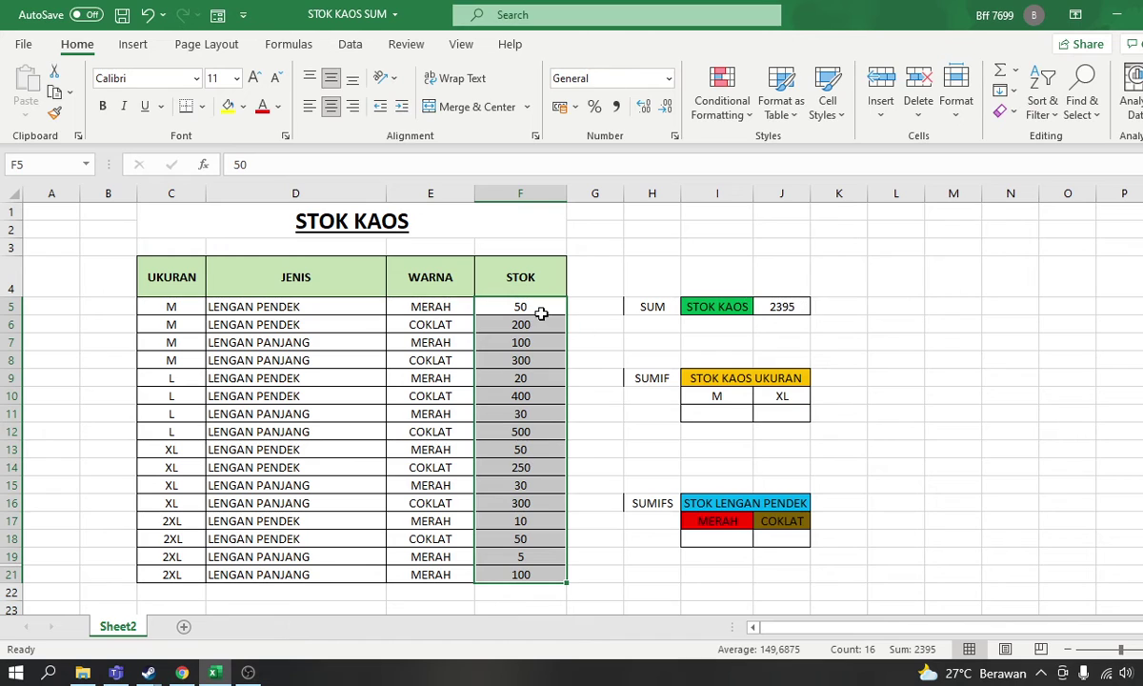
left_click_drag(540, 307, 520, 571)
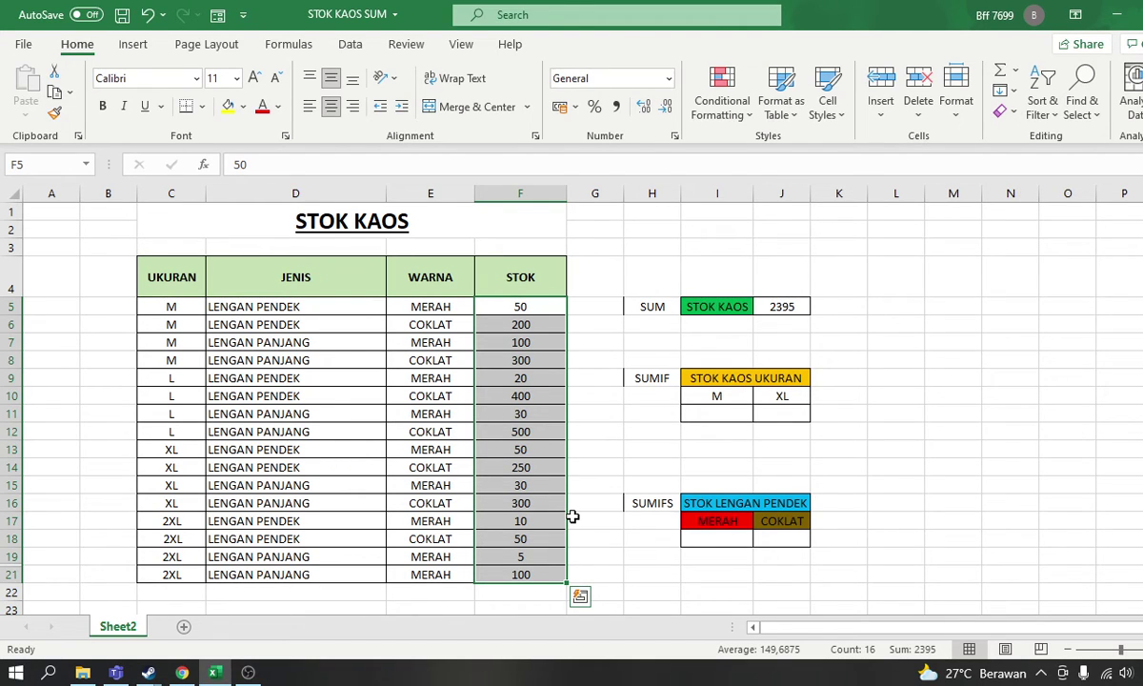
key("Up")
key("Up")
key("Right")
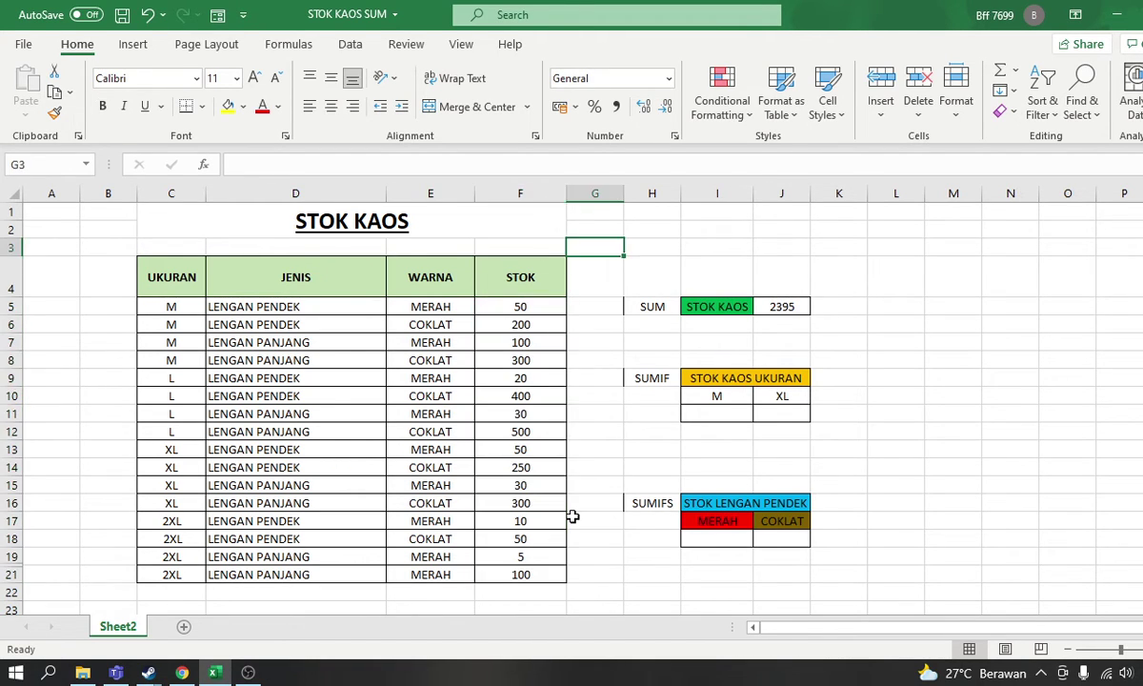
key("Right")
key("Down")
key("Down")
key("Down")
key("Right")
key("Up")
key("Right")
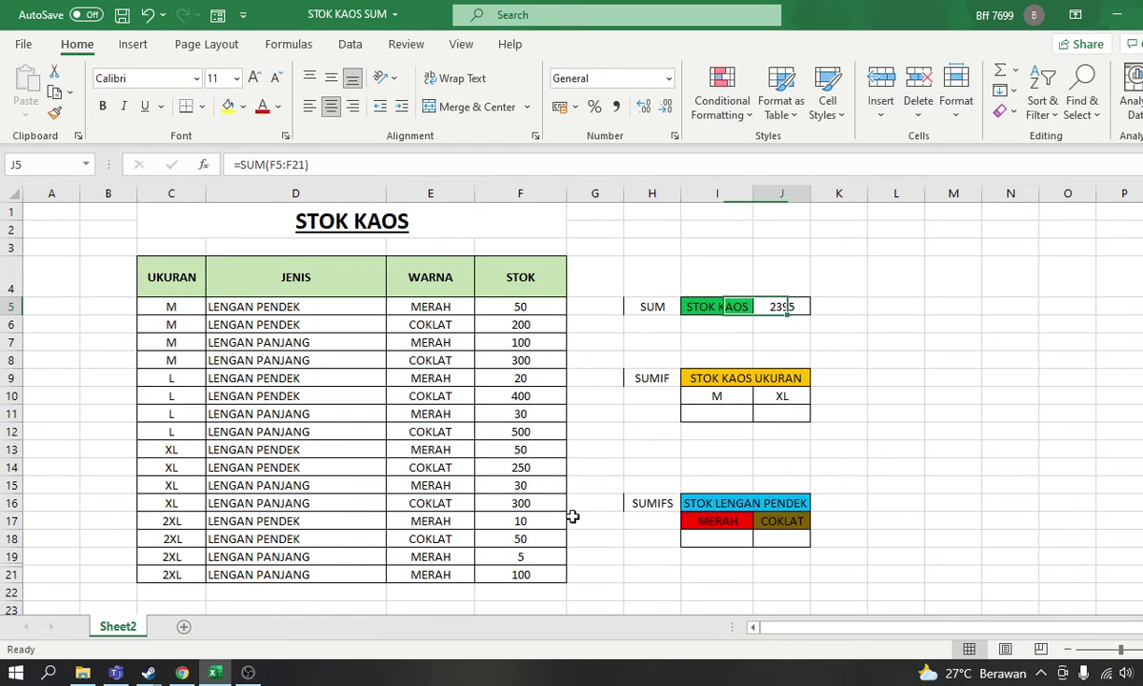
key("Down")
key("Down")
key("Down")
key("Down")
key("Down")
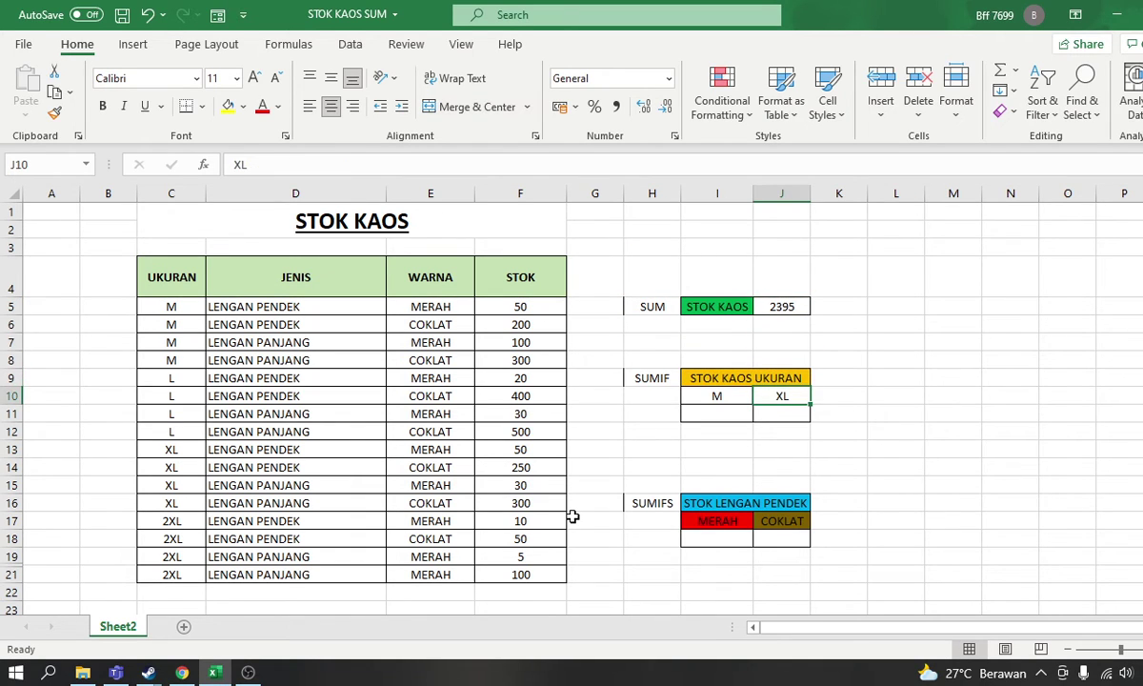
key("Left")
key("Down")
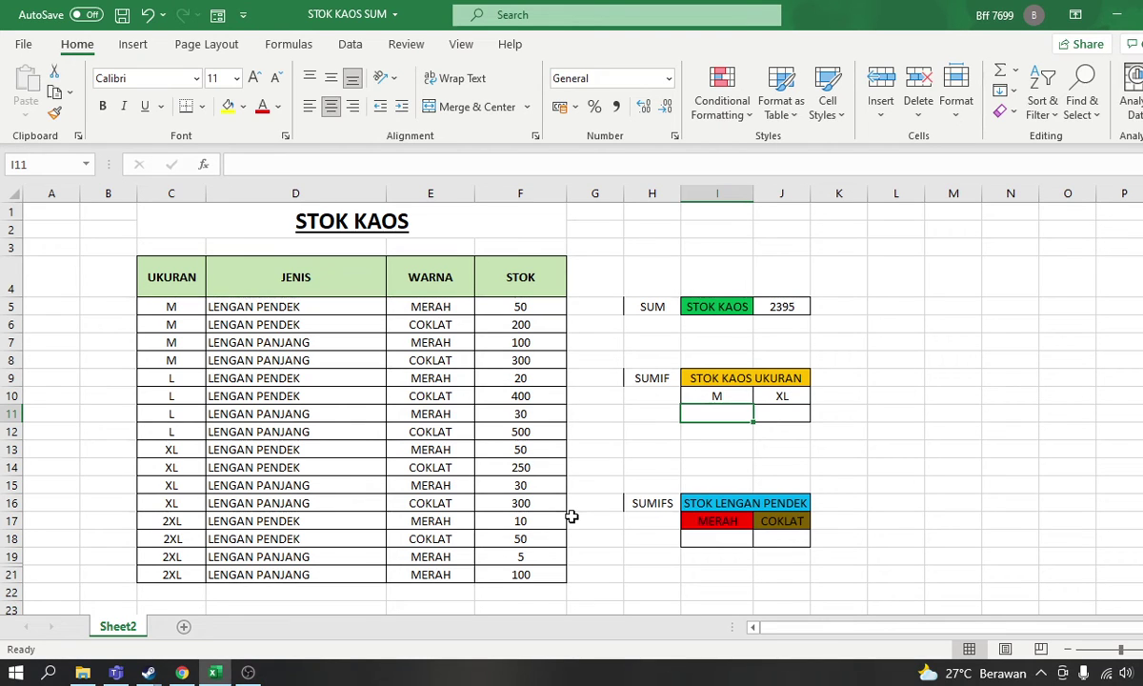
Enter =SUMIF(C5:C21;"M";F5:F21) in I11 for 650, then select the M stock values to verify.
type("=S")
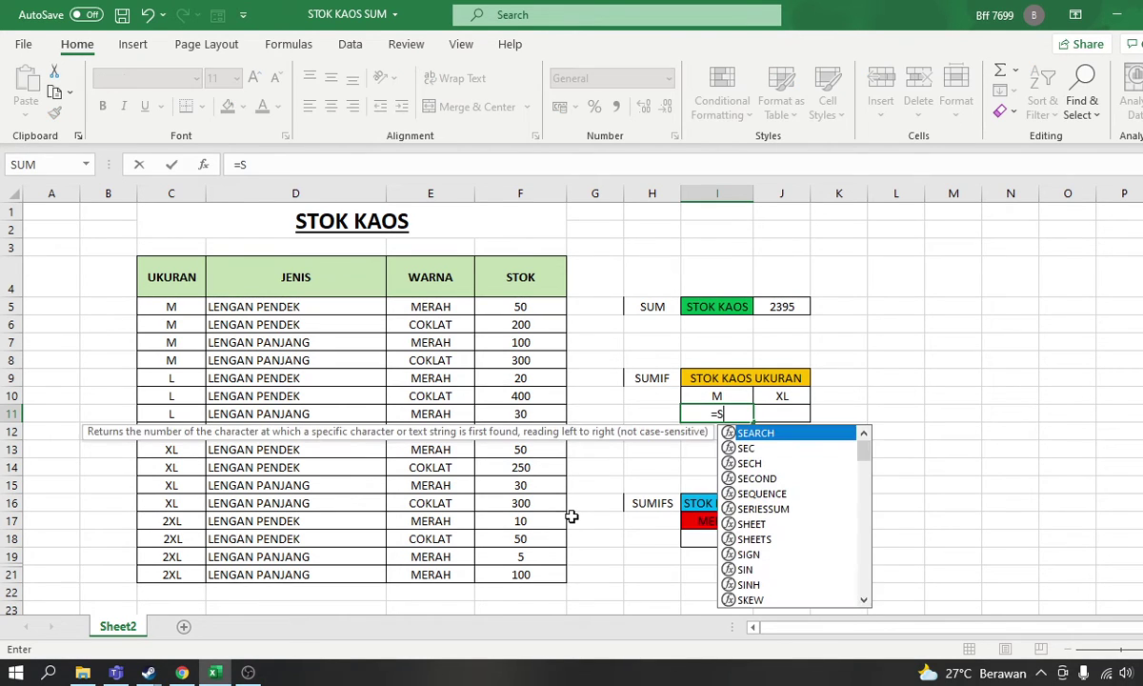
type("UM")
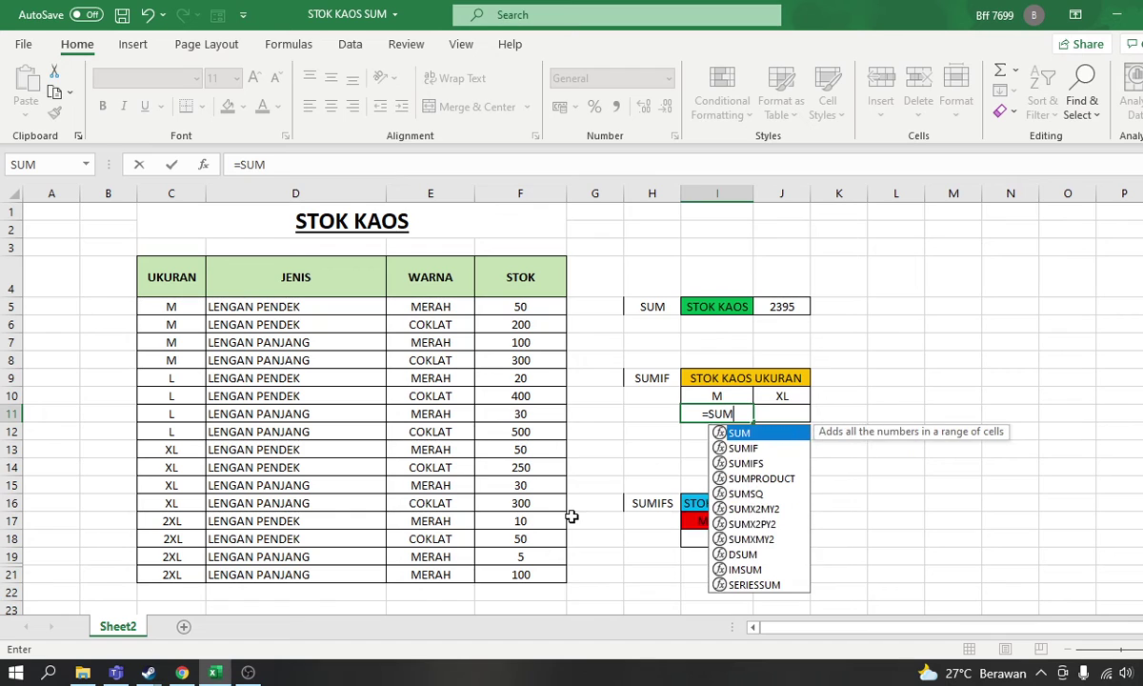
type("IF(")
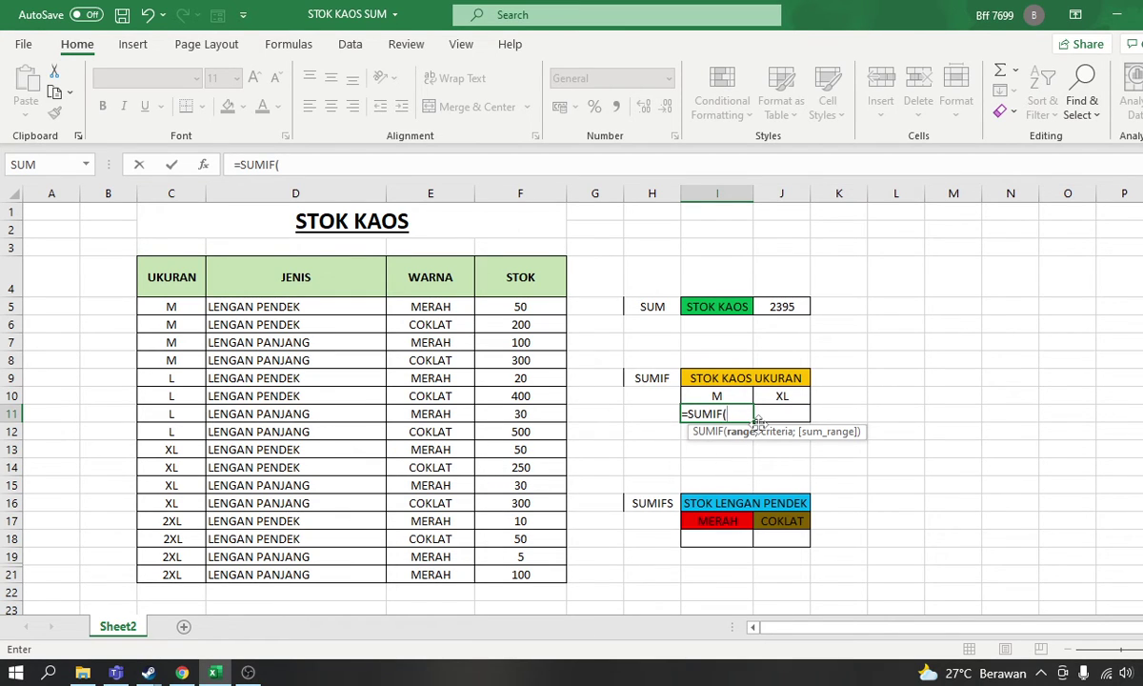
mouse_move(171, 305)
left_mouse_down()
mouse_move(172, 588)
mouse_move(172, 575)
left_mouse_up()
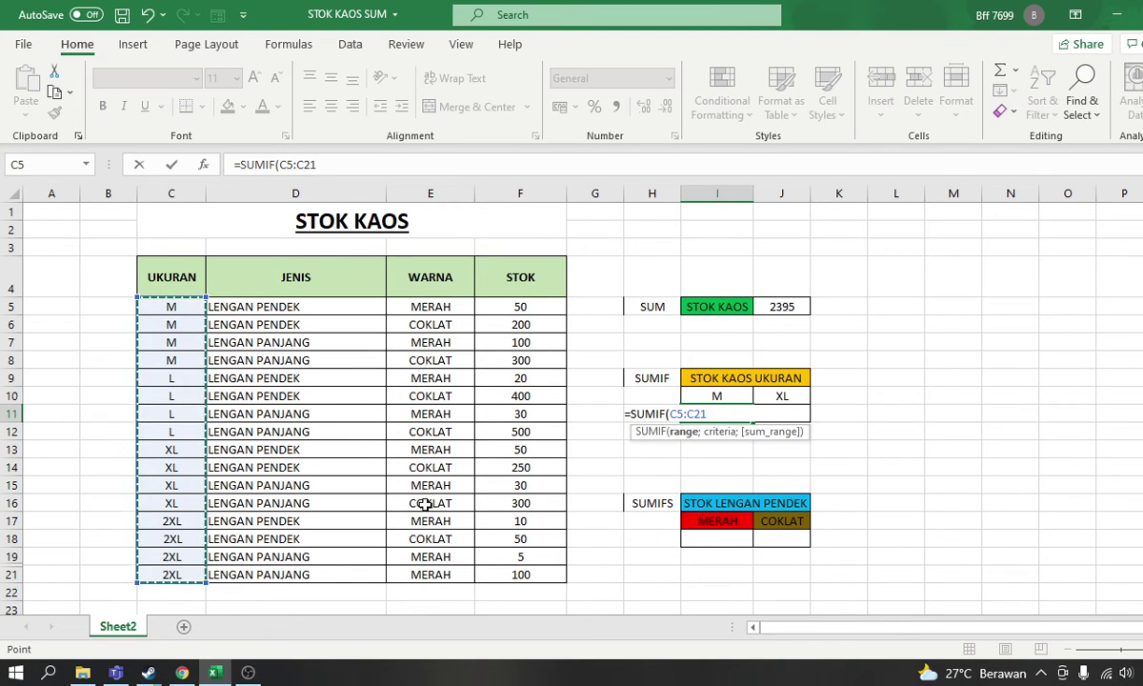
type(";\"M")
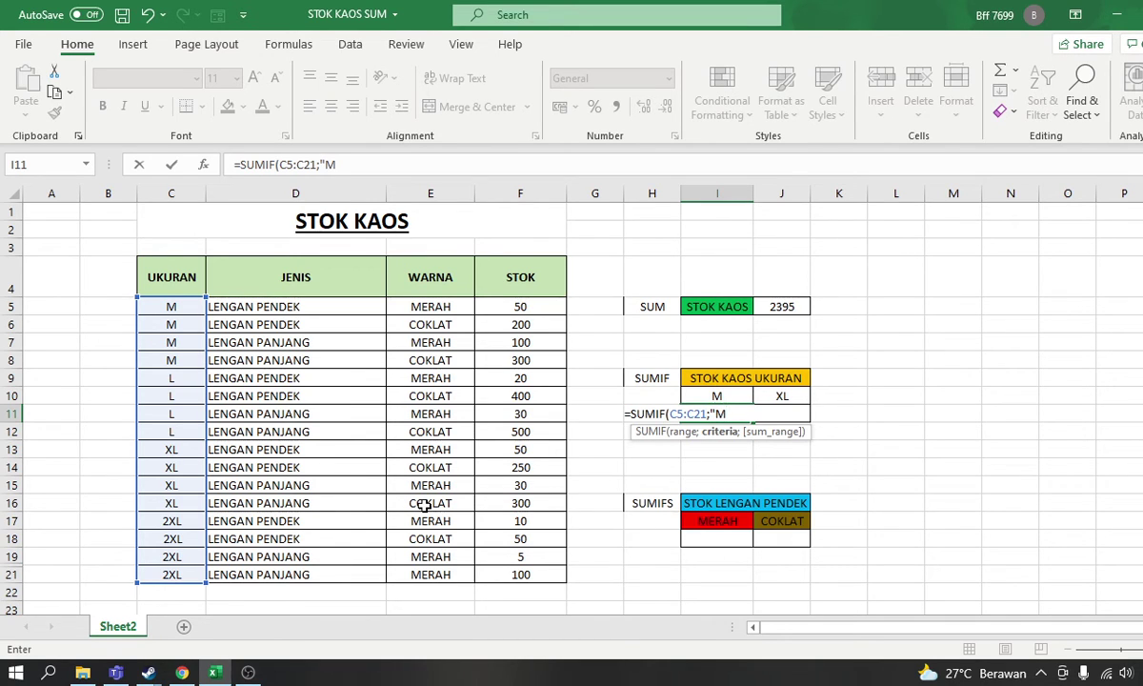
type(";")
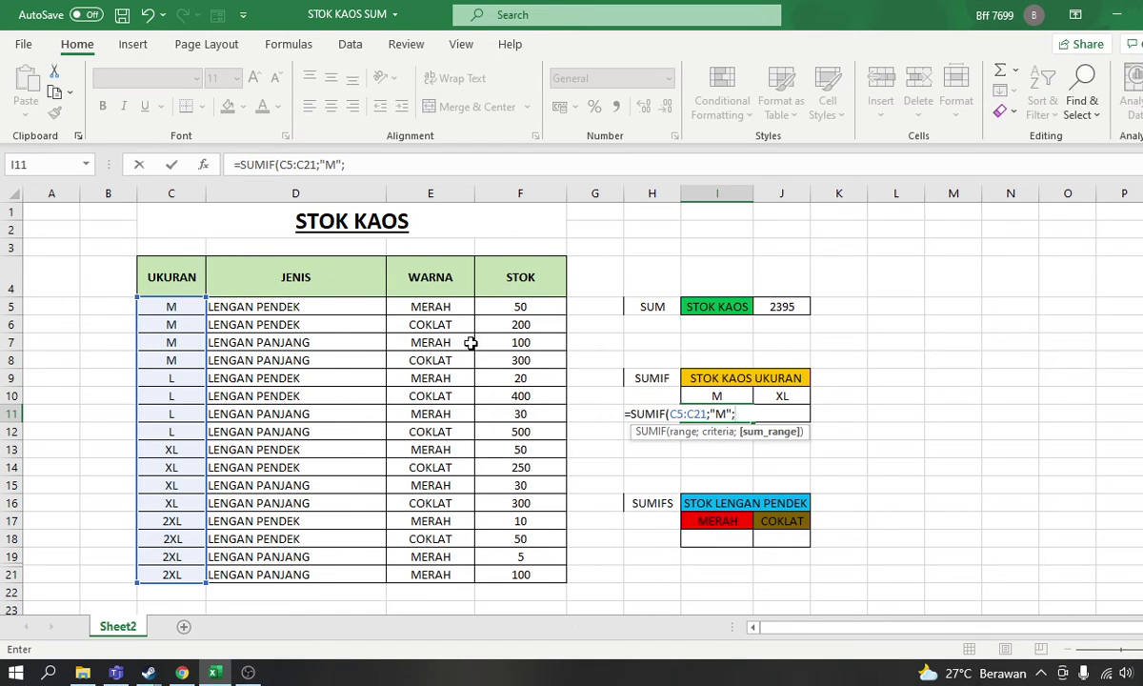
left_click(519, 312)
left_click_drag(519, 313, 522, 571)
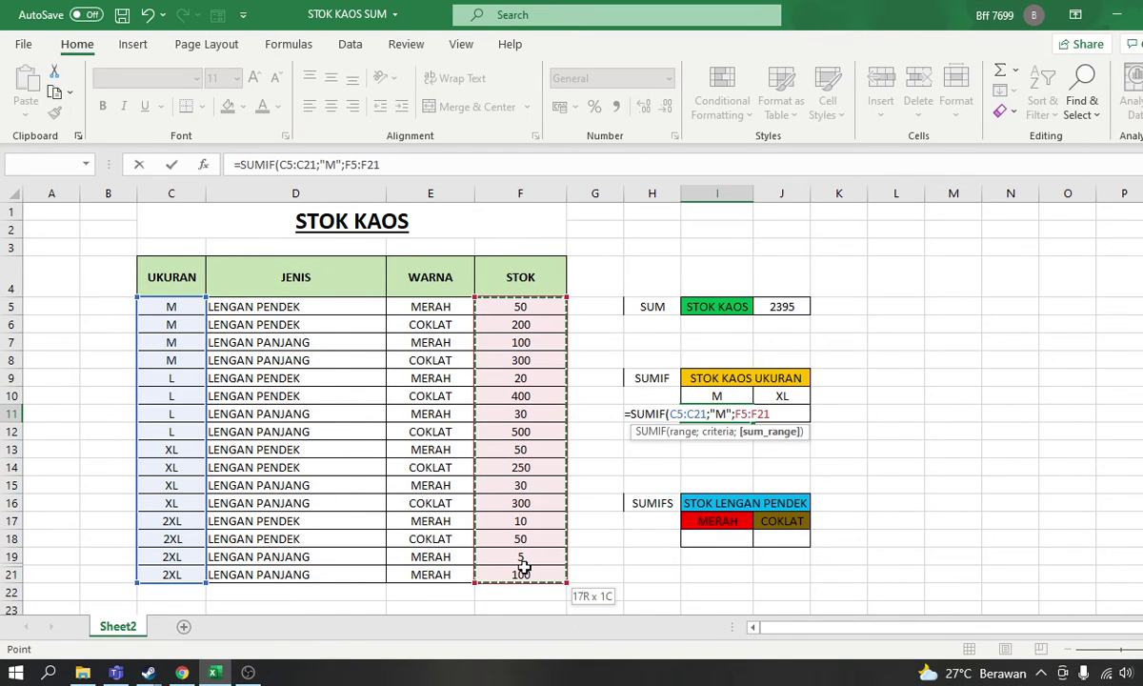
type(")")
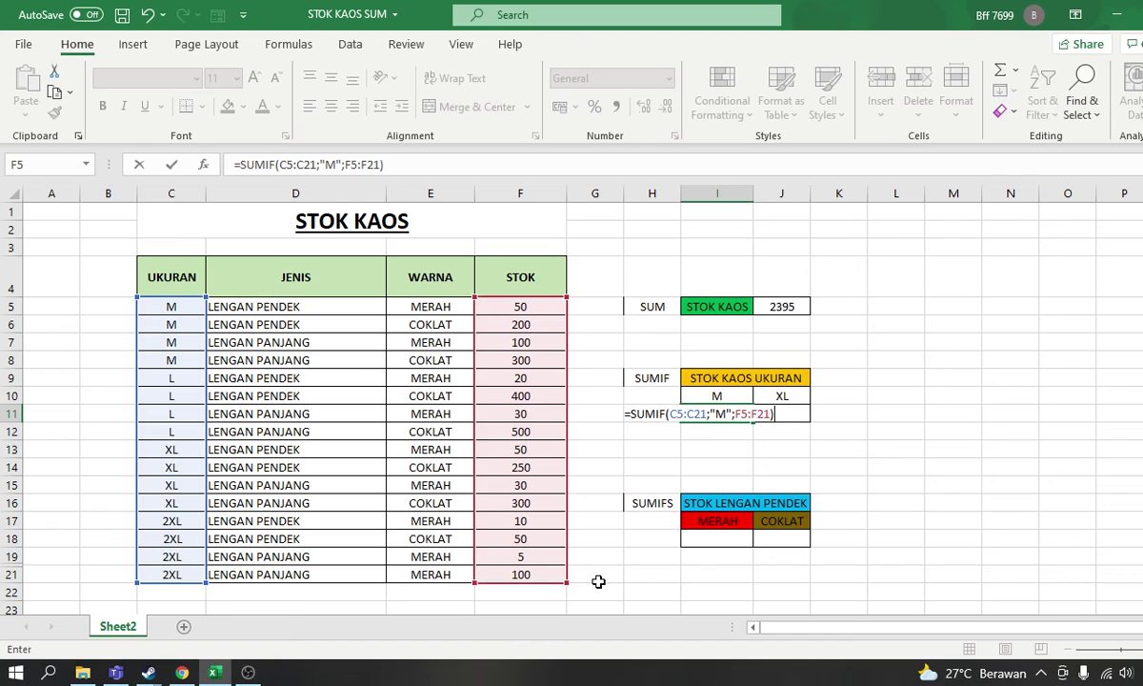
key("Return")
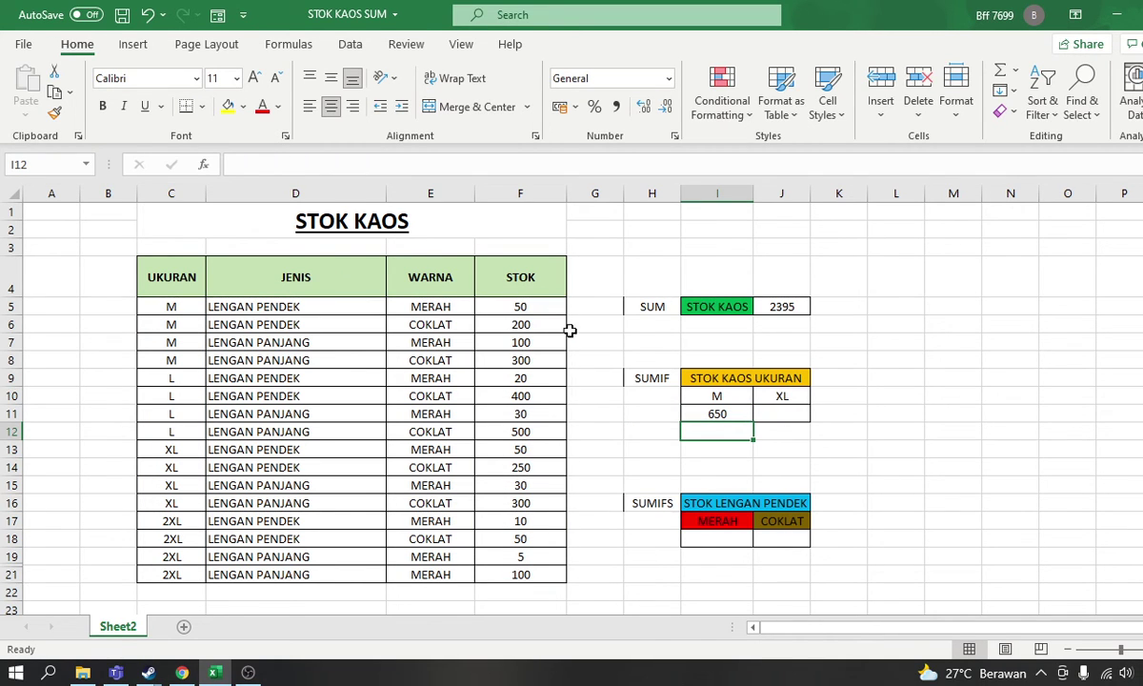
left_click_drag(535, 306, 540, 357)
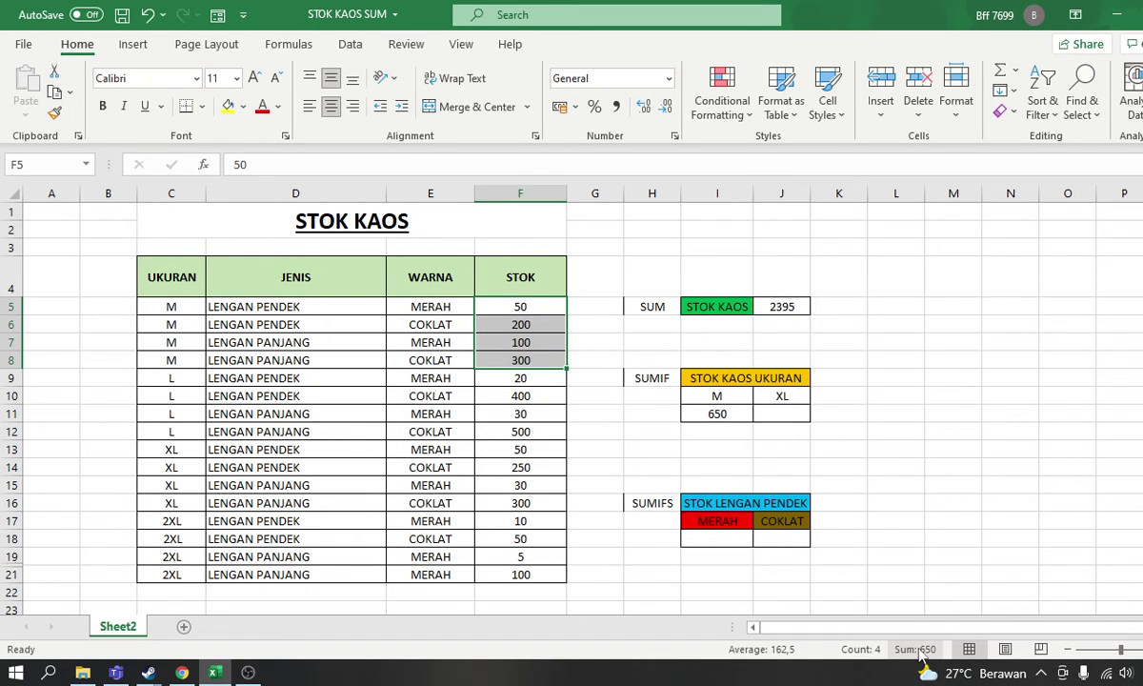
Enter =SUMIF(C5:C21;"XL";F5:F21) in J11 so the XL total shows 630.
left_click(781, 413)
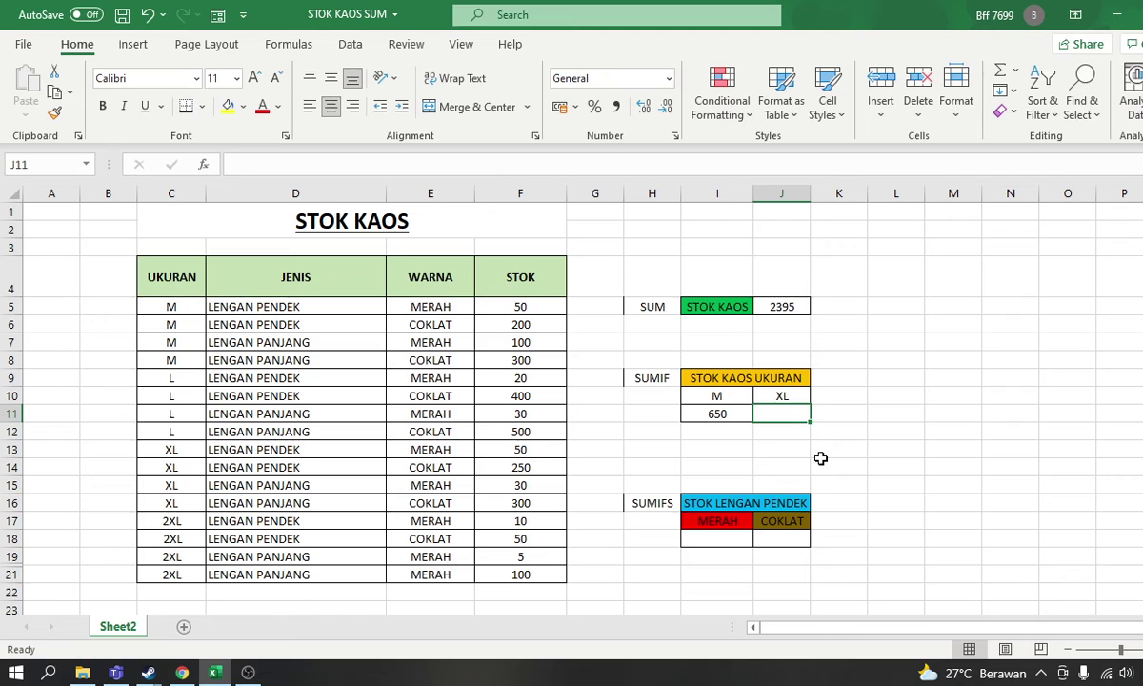
type("=SUM")
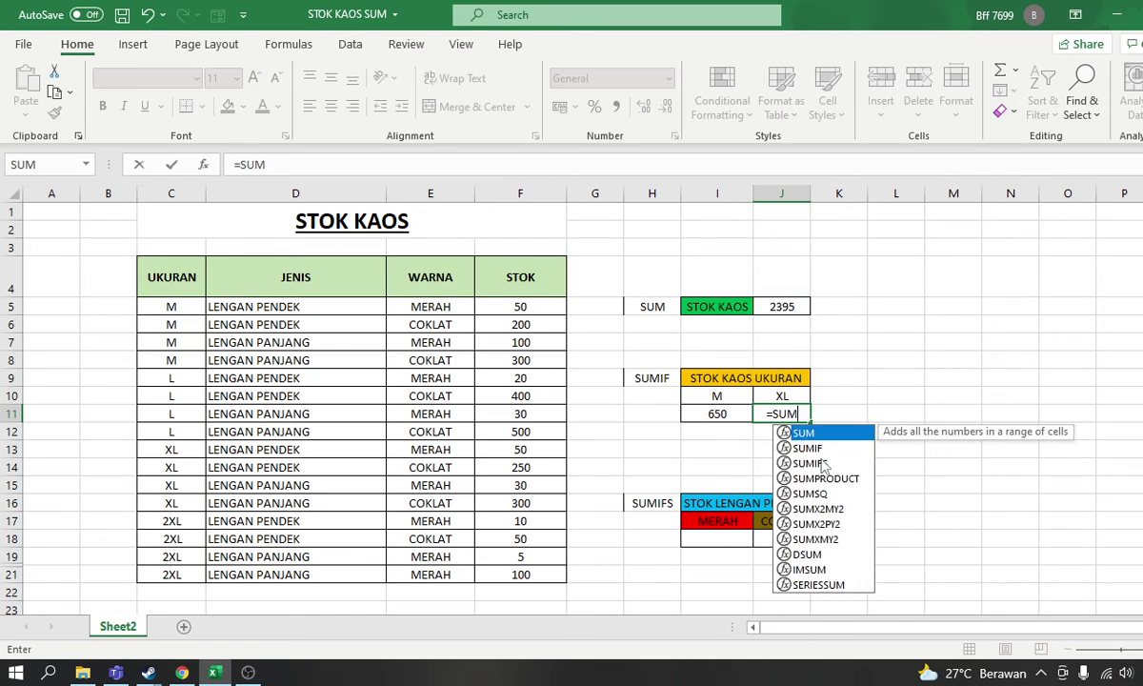
type("UI")
key("BackSpace")
key("BackSpace")
type("IF")
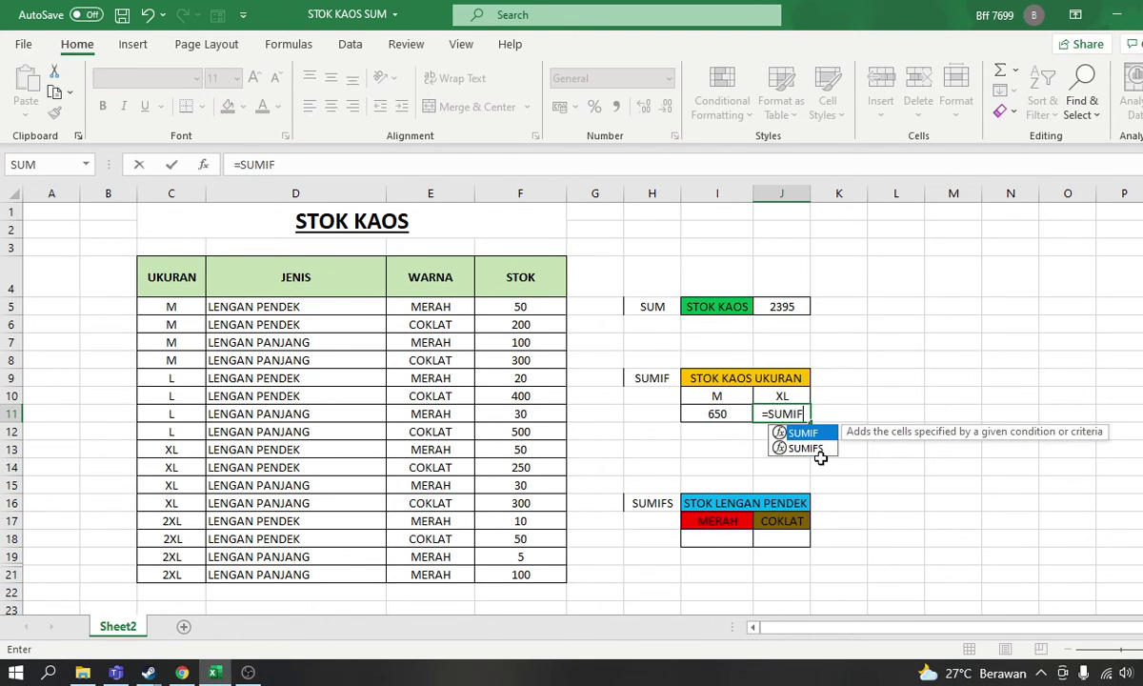
type("((")
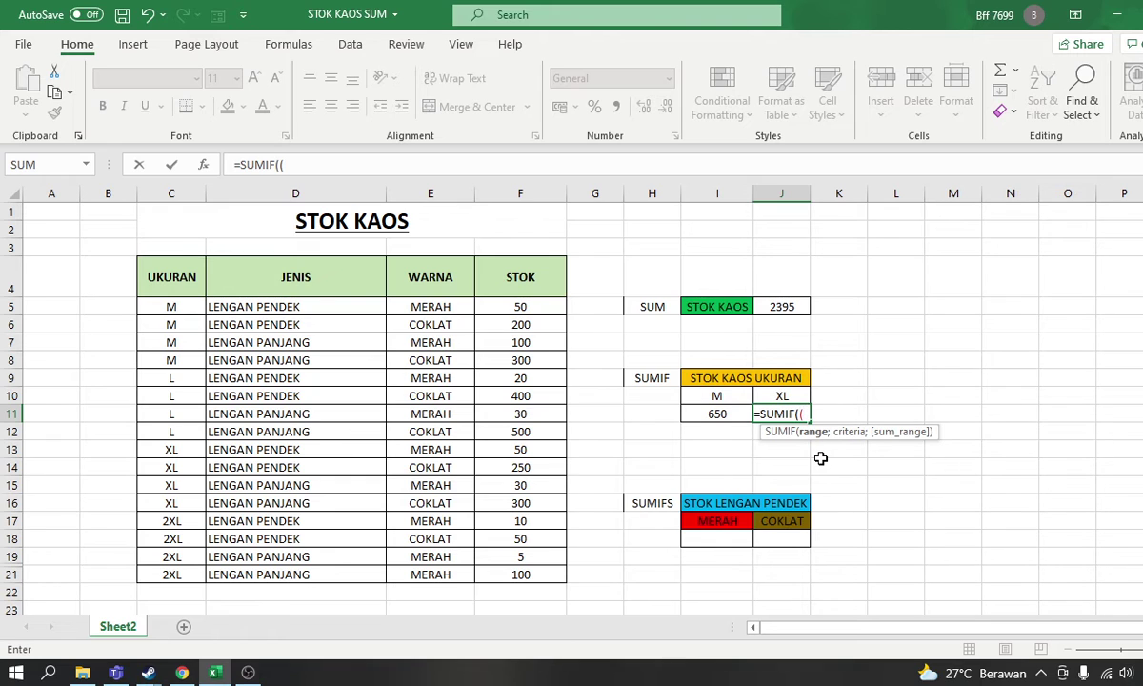
key("BackSpace")
left_click_drag(165, 311, 171, 572)
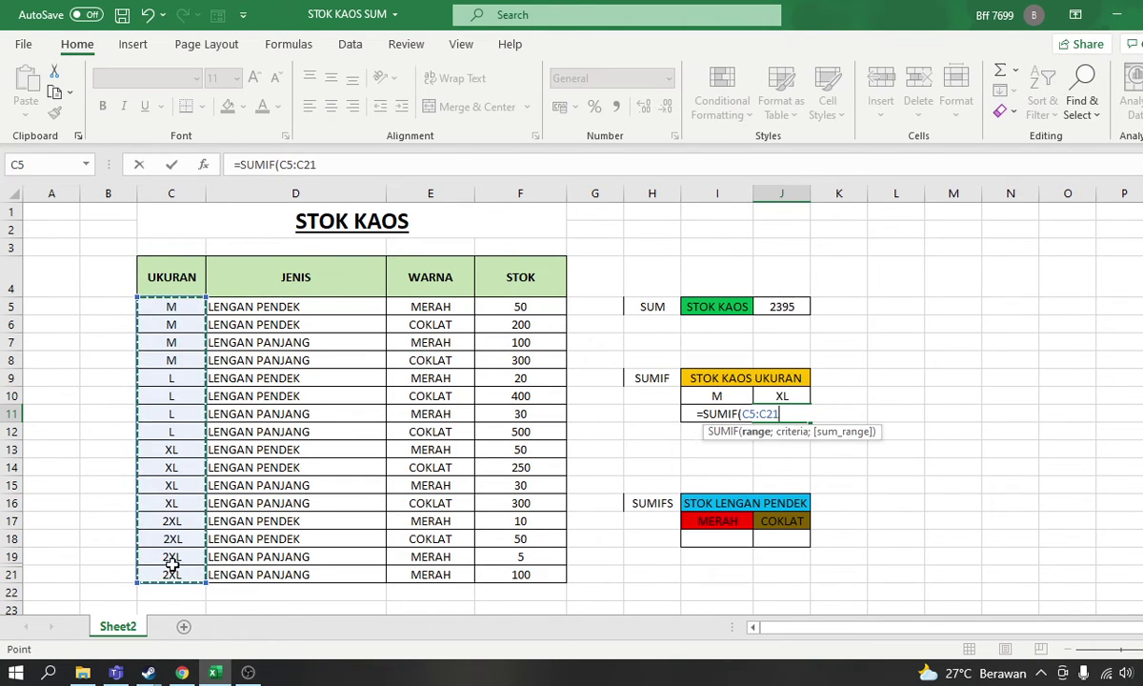
type(";\"XL\"")
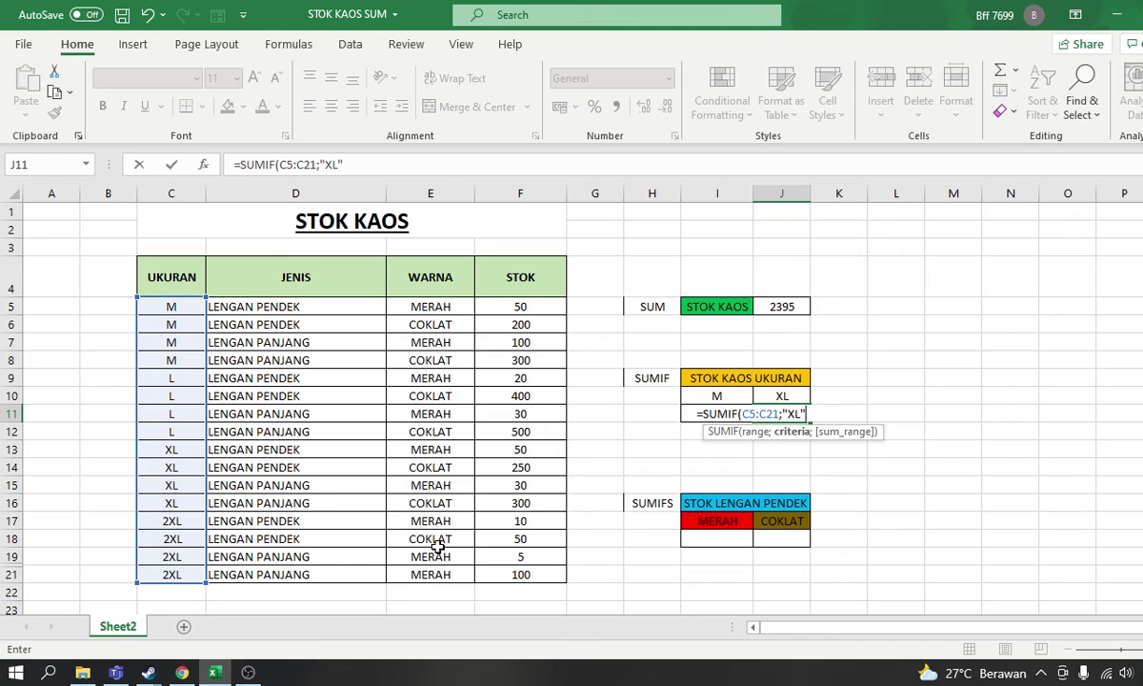
type(";")
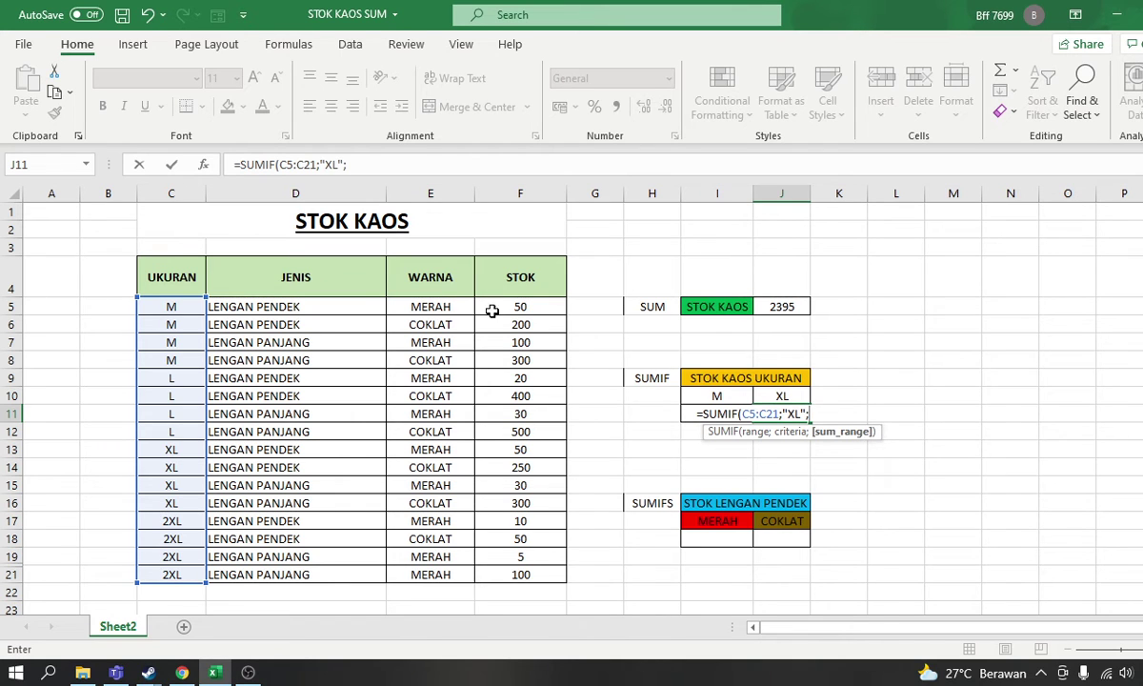
left_click_drag(522, 307, 518, 570)
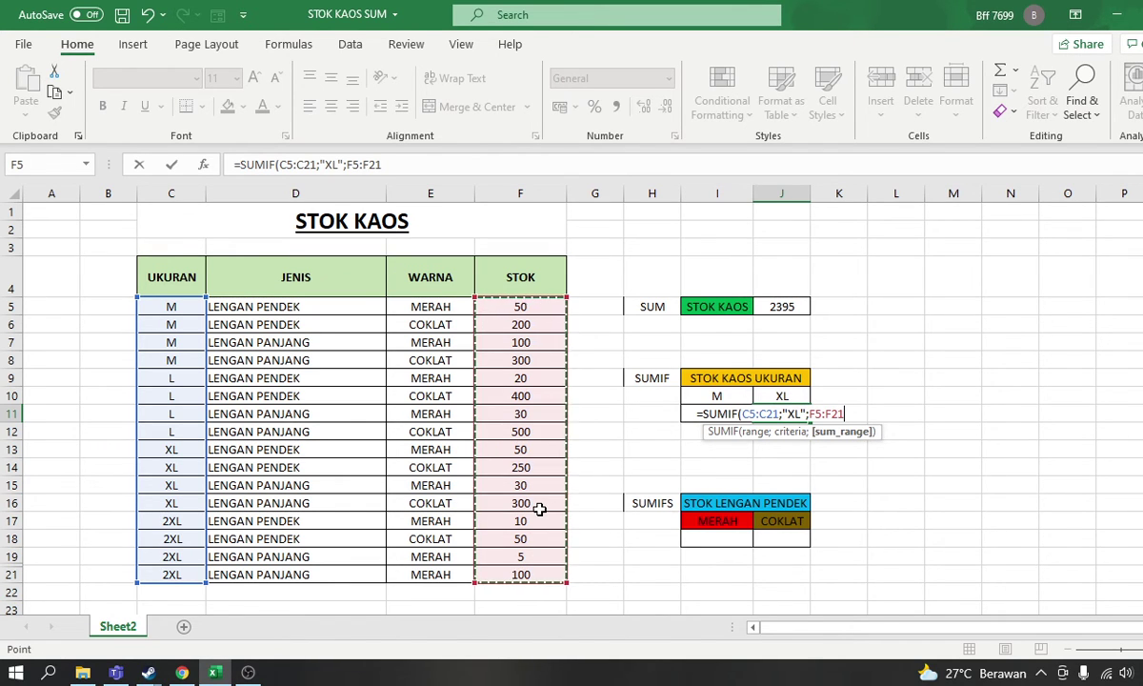
type(")")
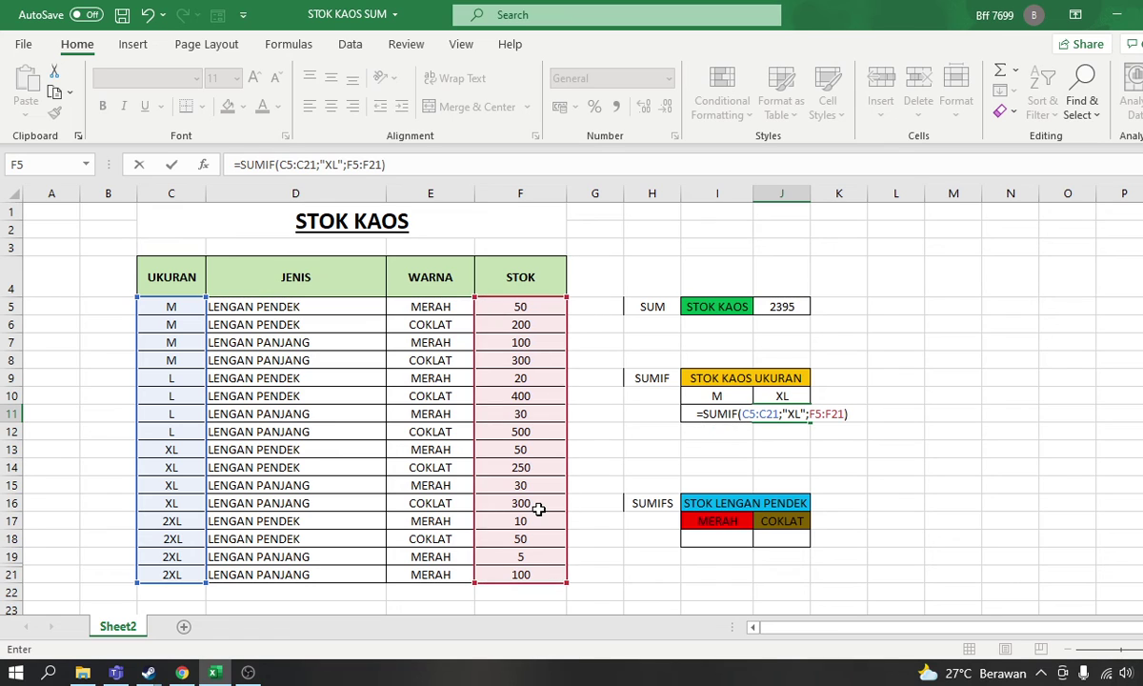
key("Return")
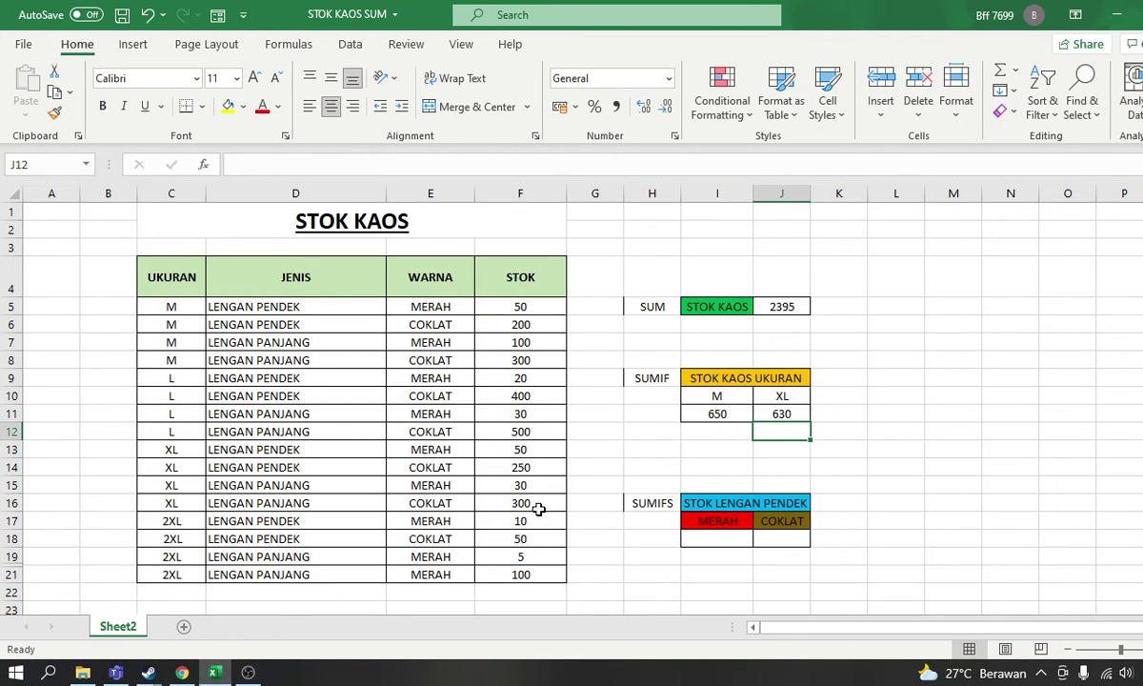
left_click_drag(537, 448, 534, 502)
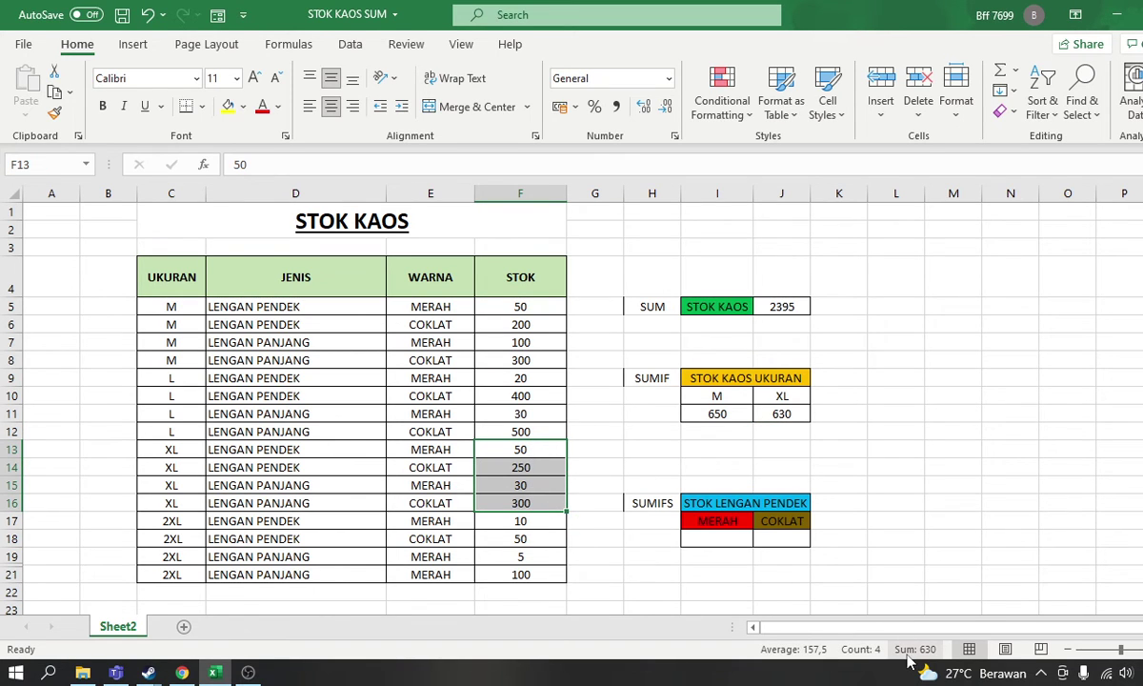
left_click(734, 537)
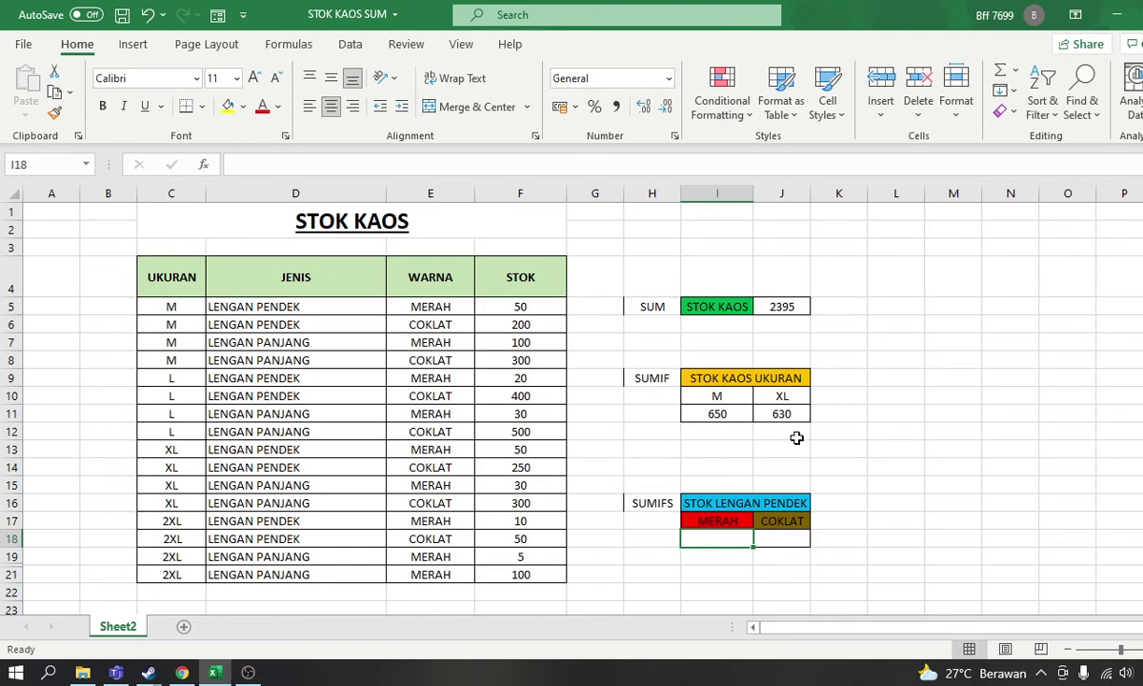
key("Up")
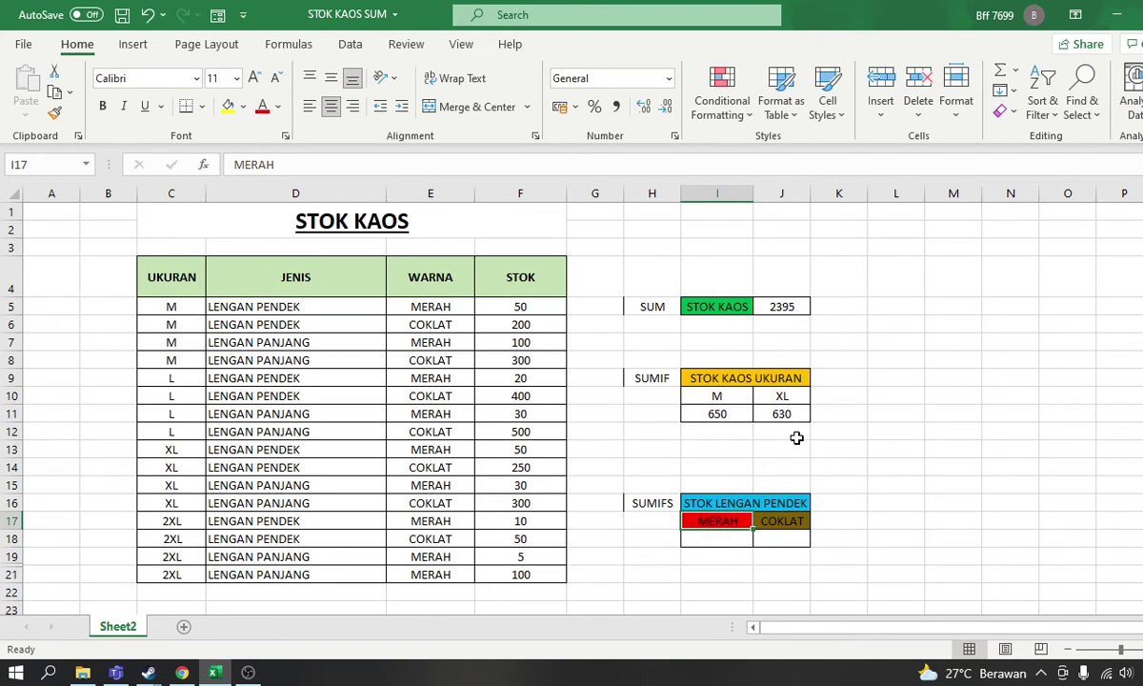
key("Up")
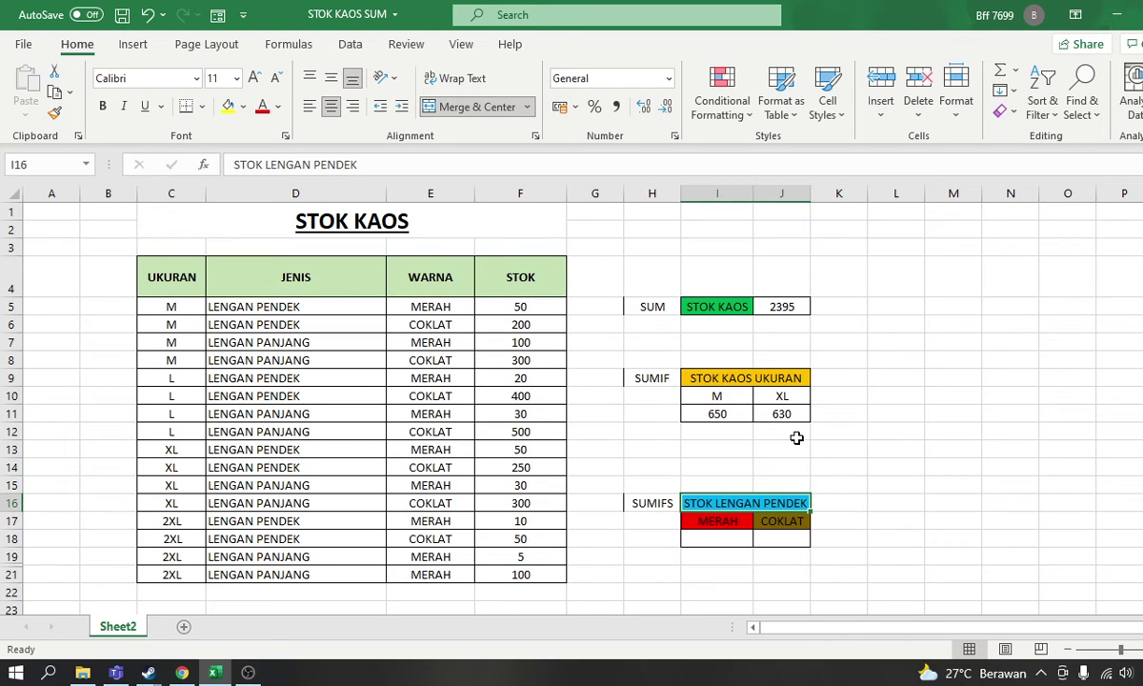
key("Down")
key("Tab")
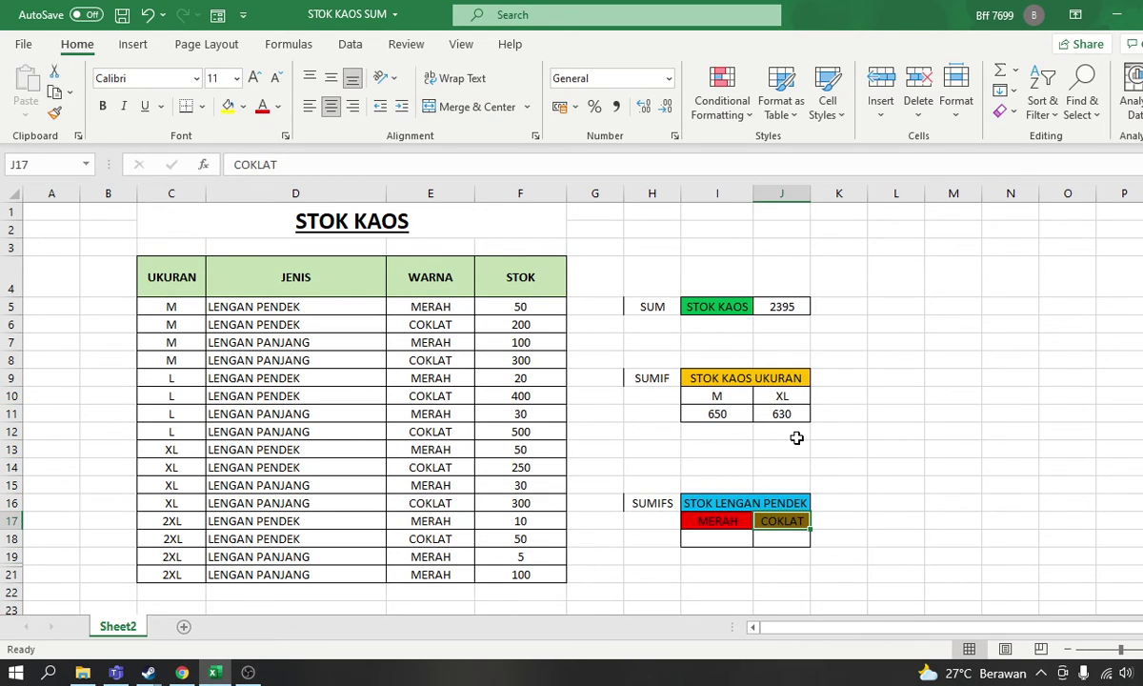
key("Return")
Enter =SUMIFS(F5:F21;D5:D21;"lengan pendek";E5:E21;"merah") in I18, returning 130.
type("=")
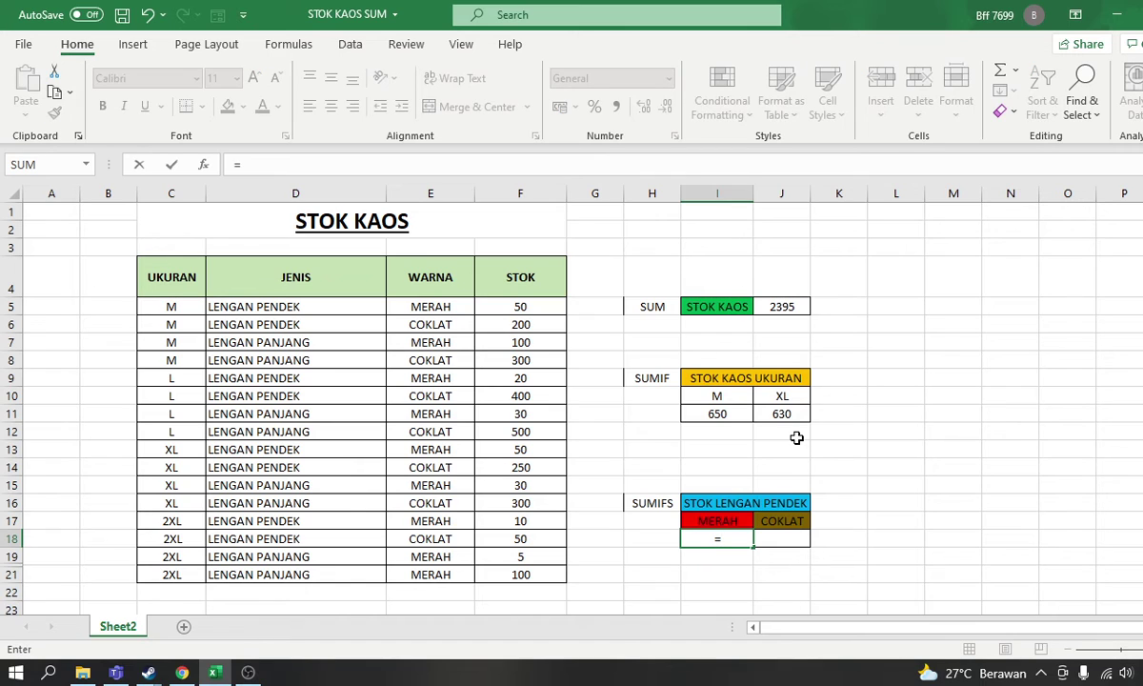
type("SUMIFS")
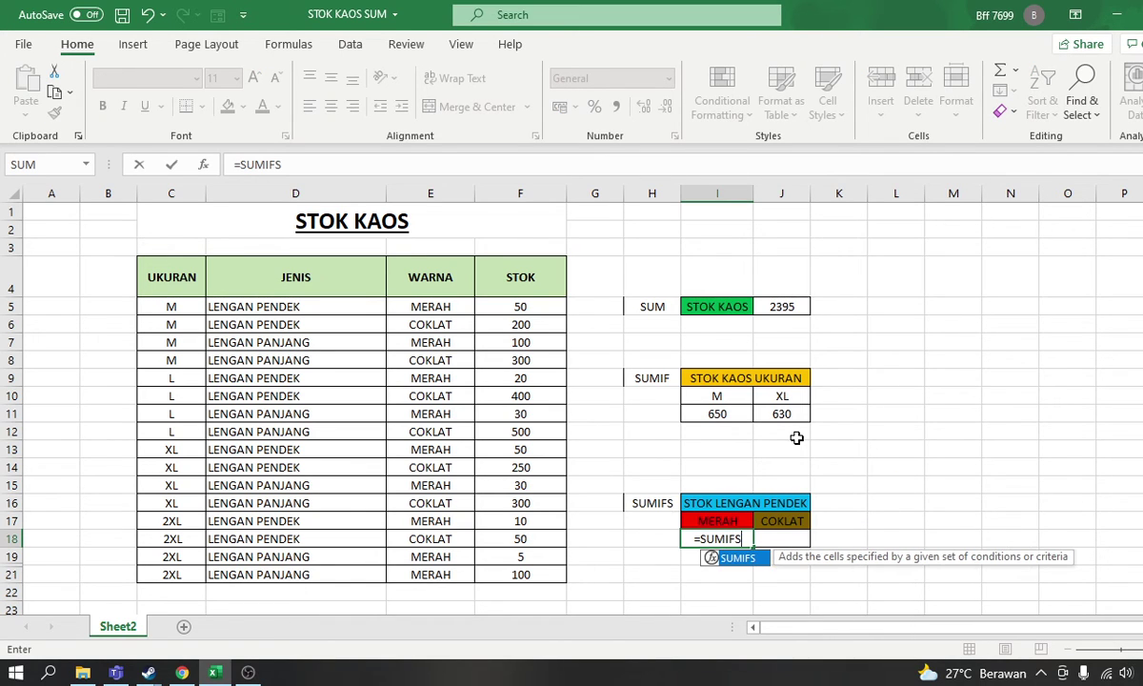
type("((")
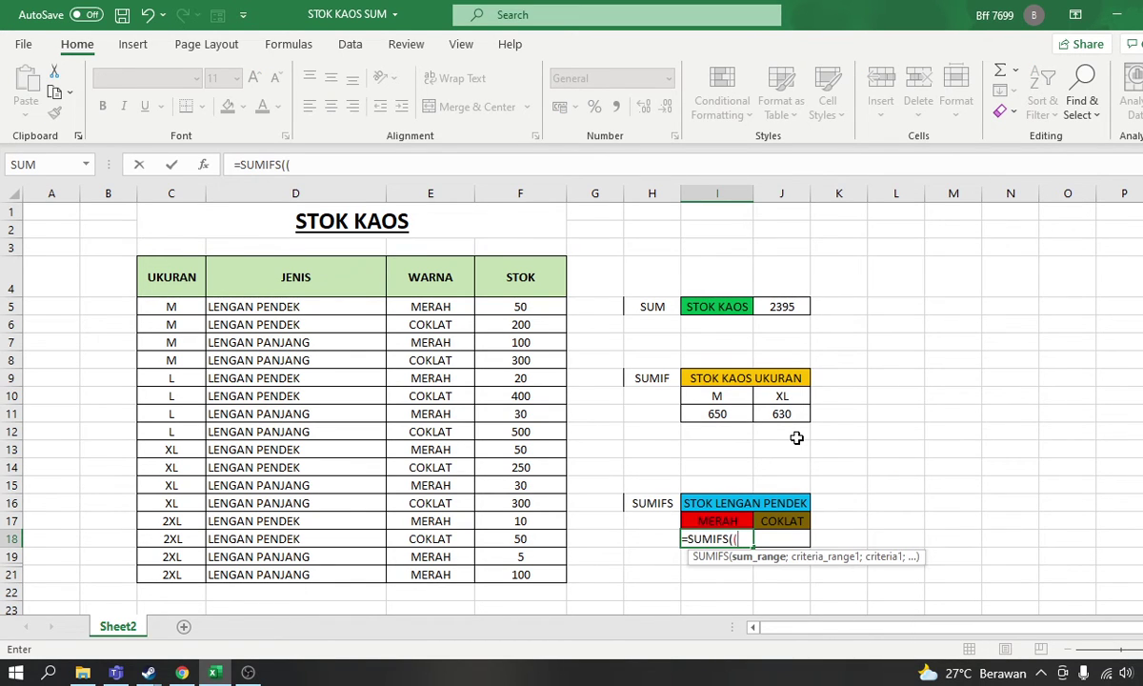
key("BackSpace")
left_click_drag(520, 306, 518, 575)
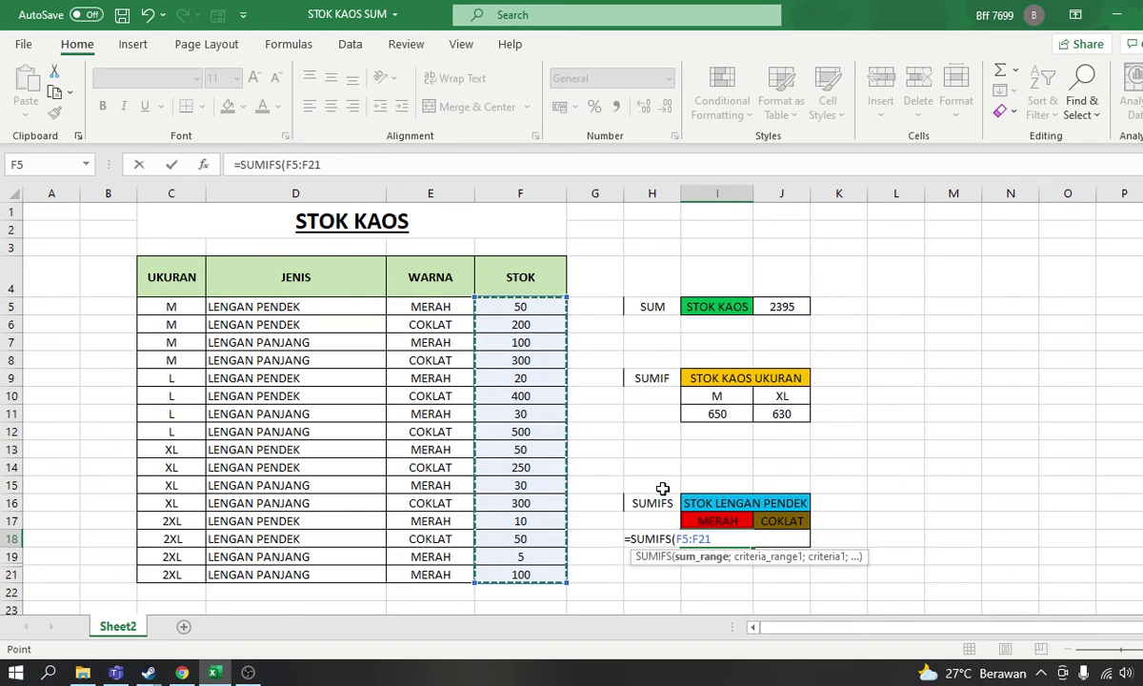
type(";")
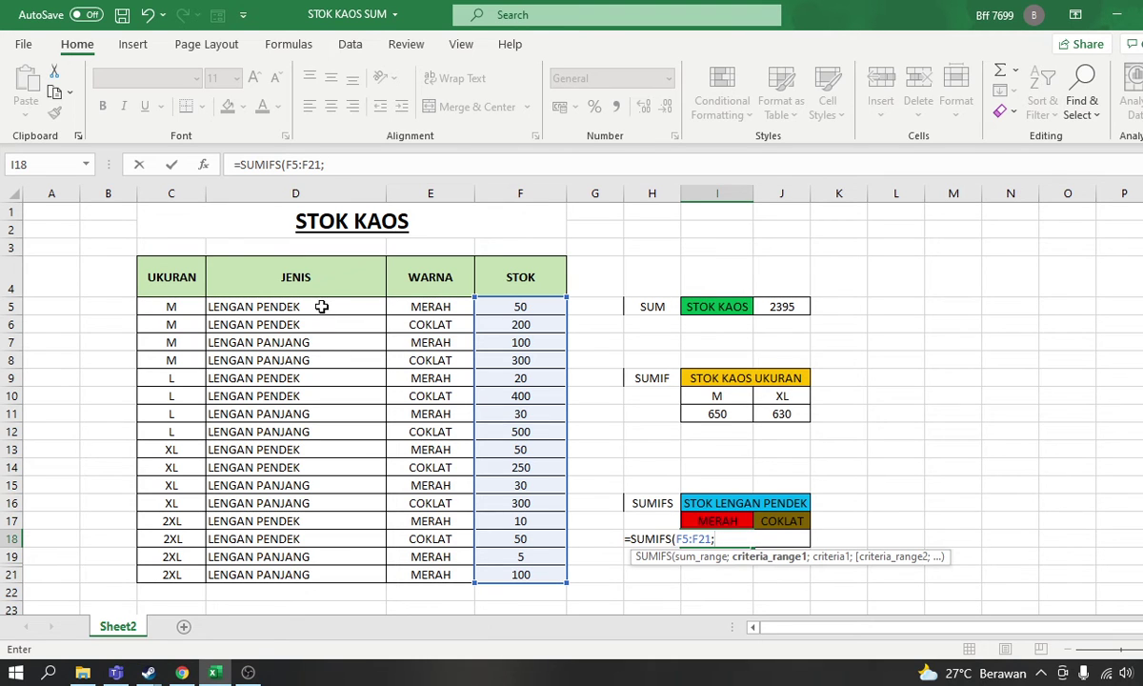
left_click_drag(300, 305, 288, 575)
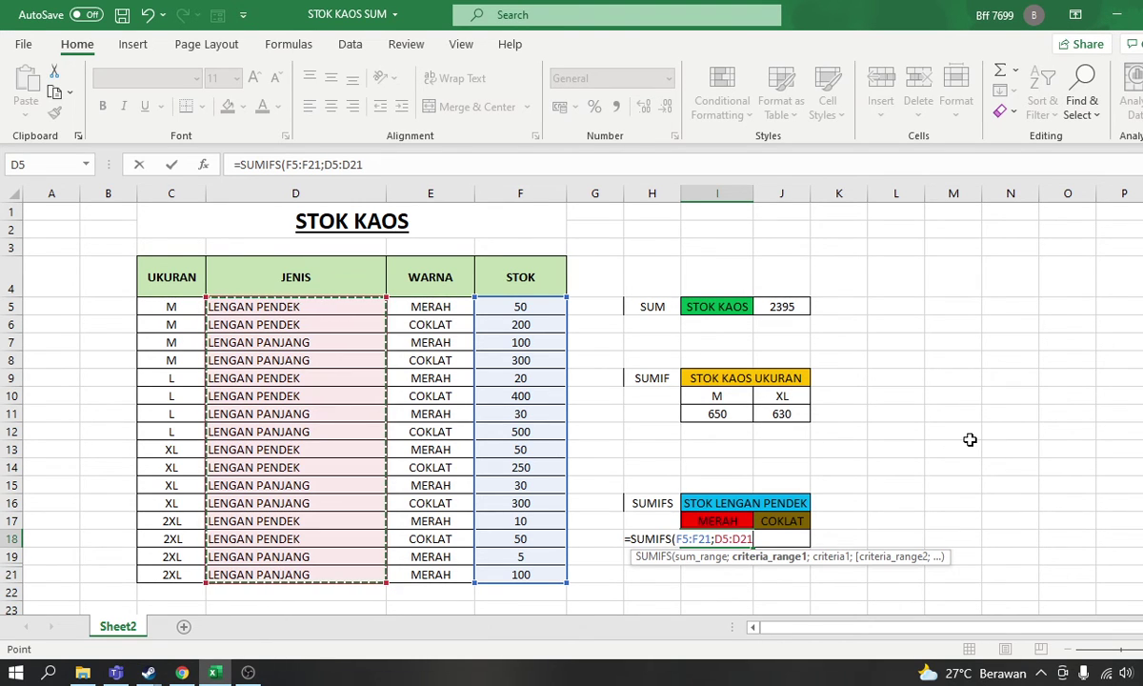
type(";\"")
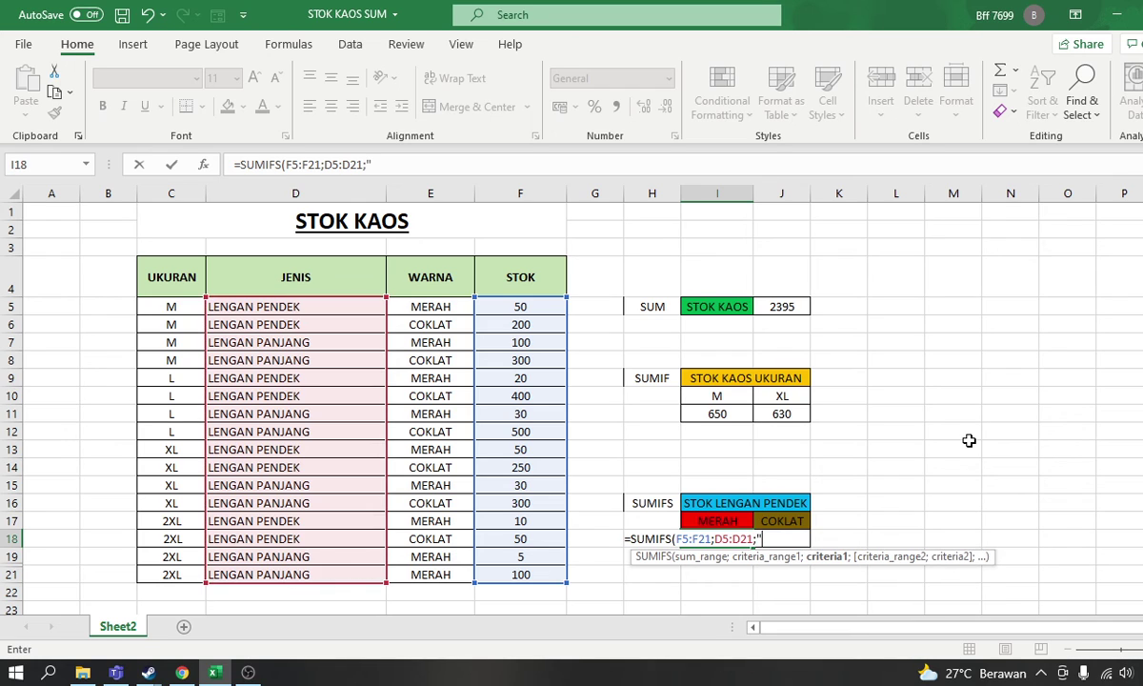
type("lENGAN")
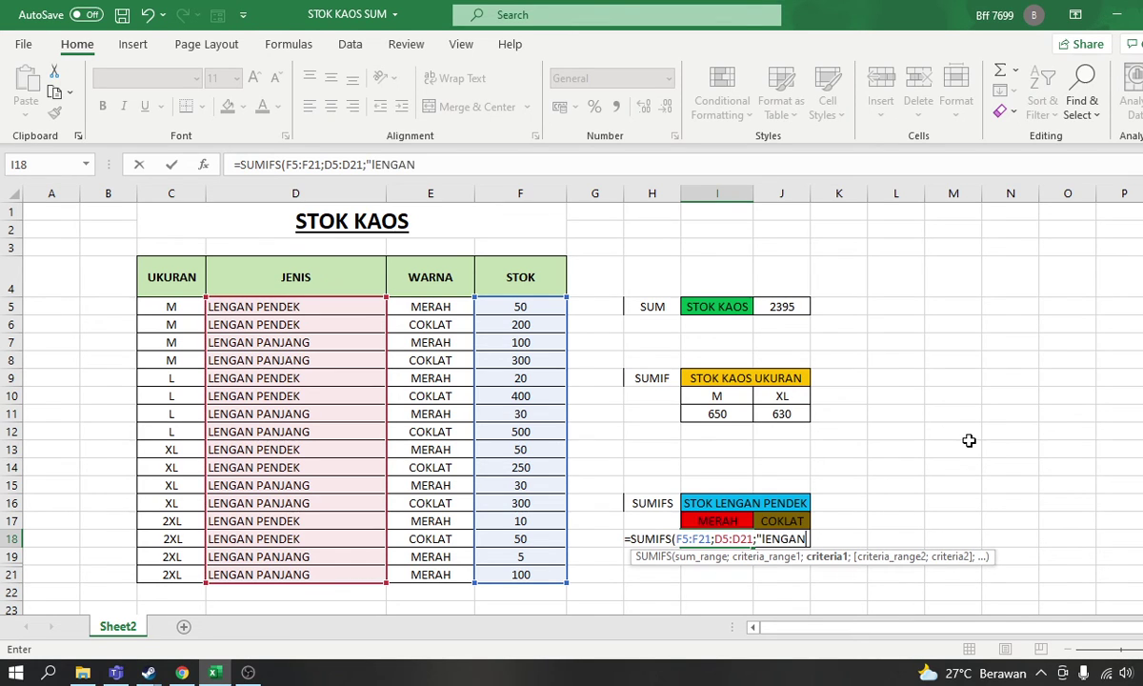
key("BackSpace")
key("BackSpace")
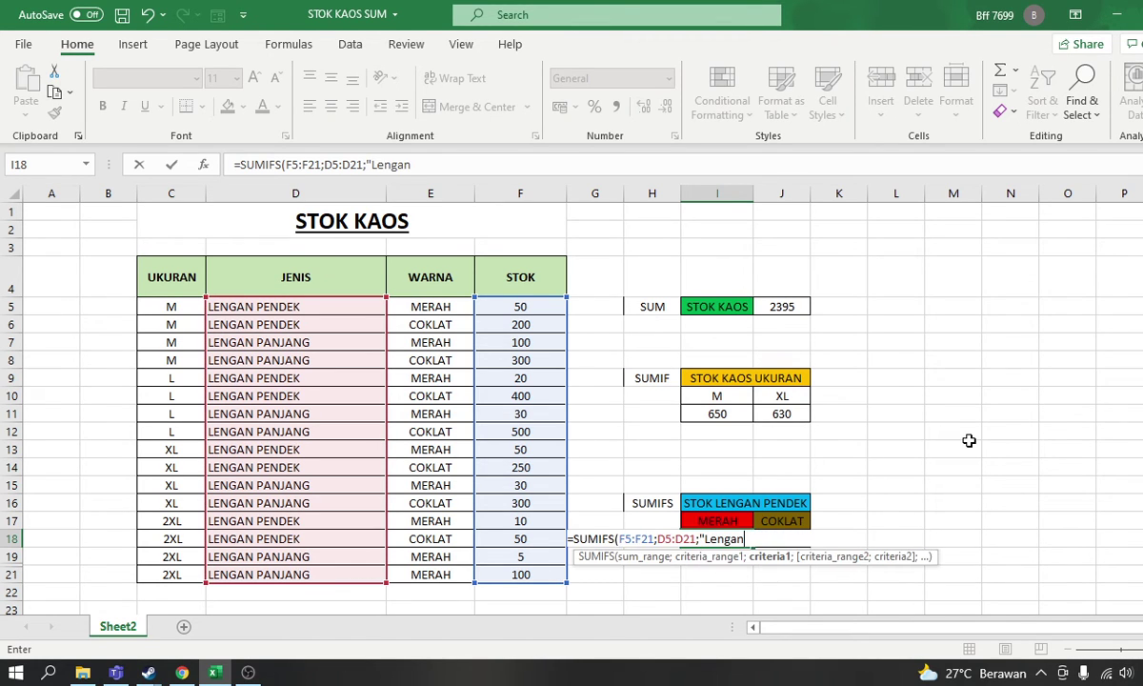
key("BackSpace")
key("BackSpace")
key("BackSpace")
key("BackSpace")
type("l")
type("engan pendek")
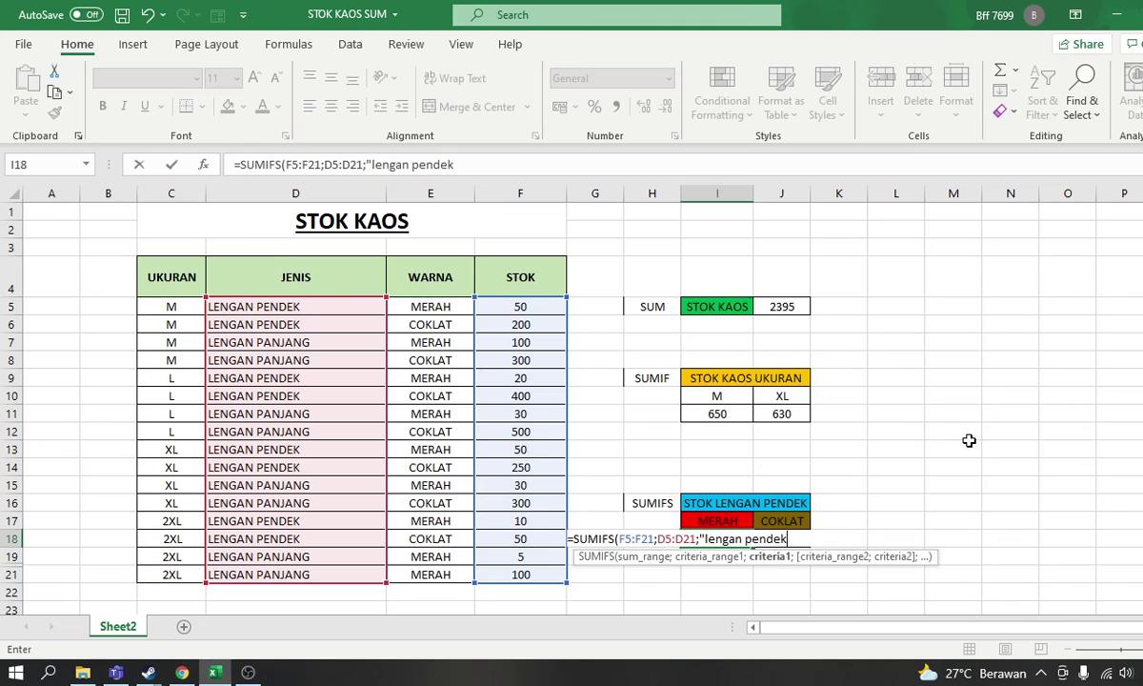
type("\"")
type(";")
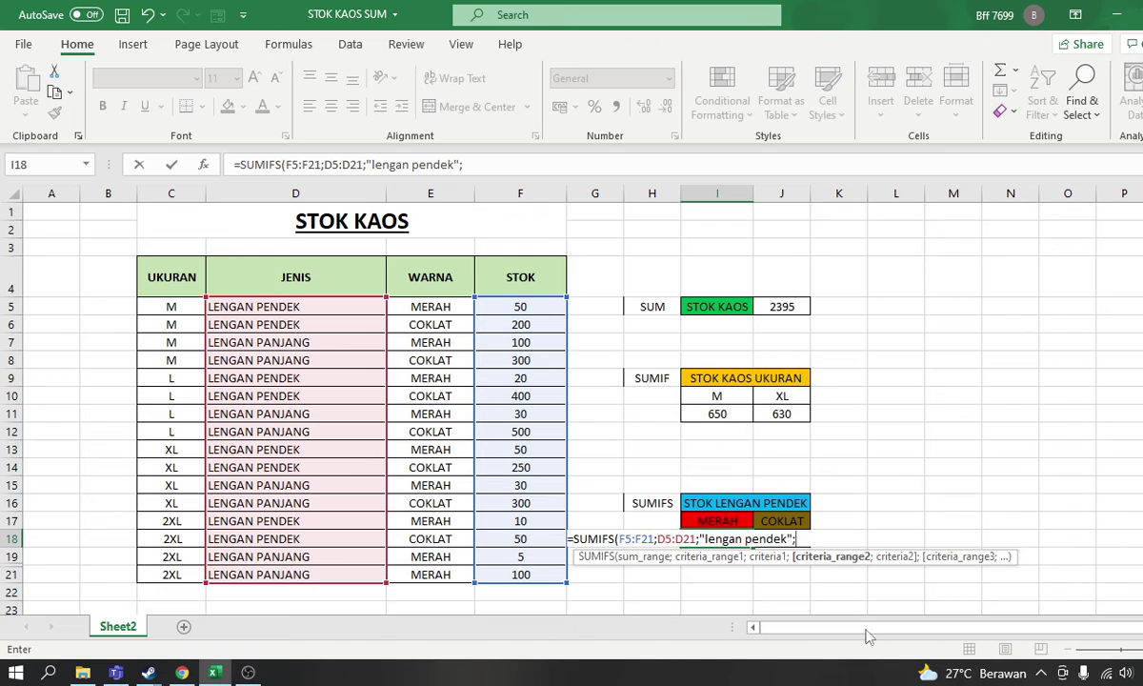
left_click_drag(455, 304, 437, 572)
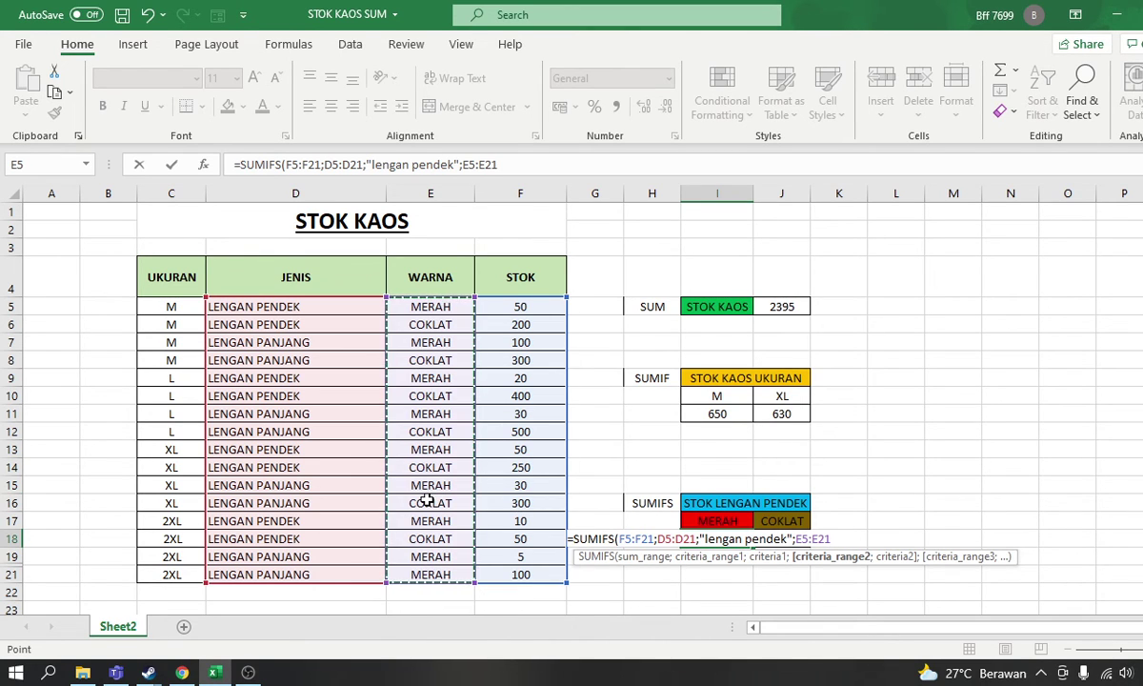
type(";E5:E21;\"m")
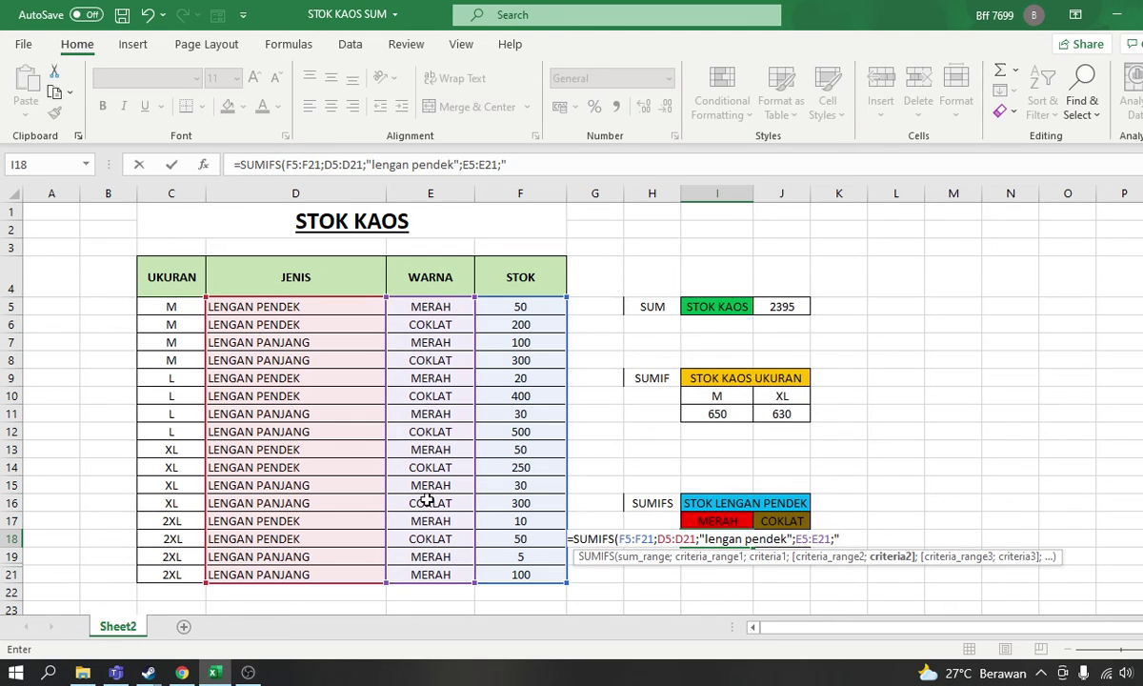
type("erah")
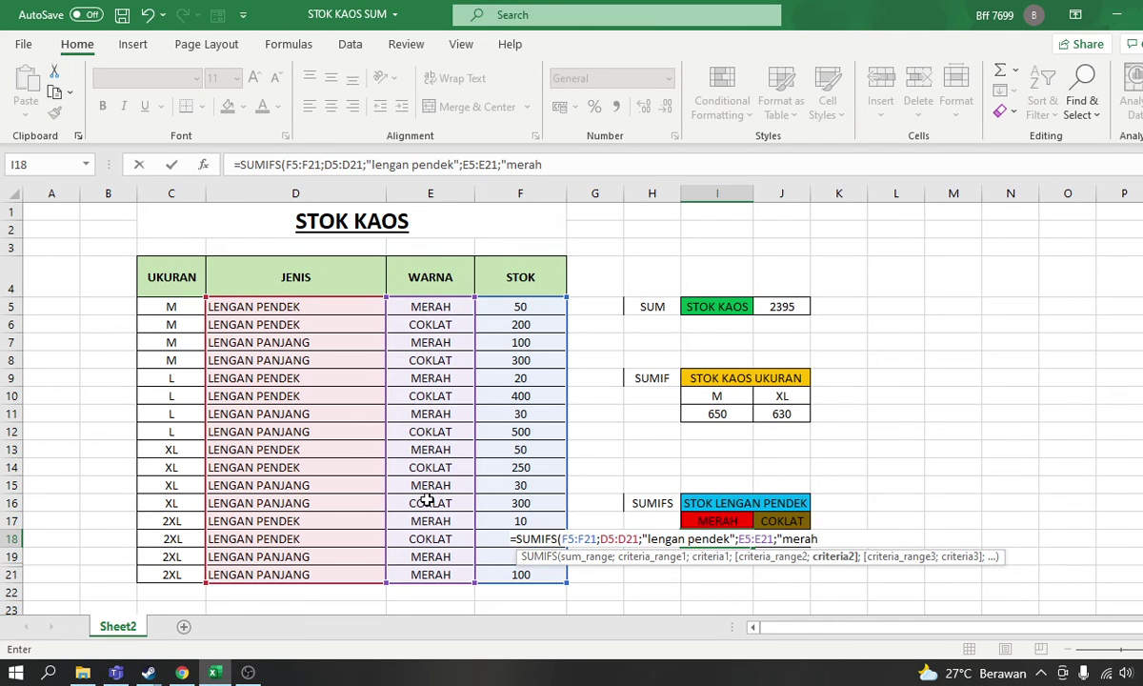
key("Return")
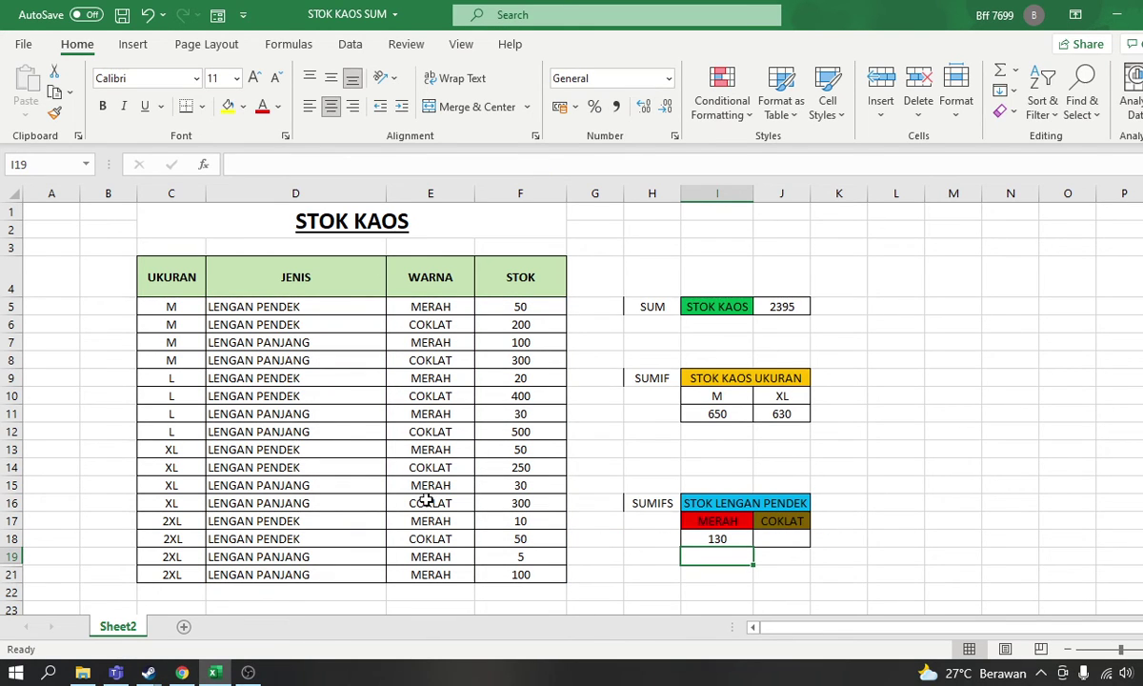
Enter =SUMIFS(F5:F21;D5:D21;"lengan pendek";E5:E21;"coklat") in J18, returning 900.
key("Up")
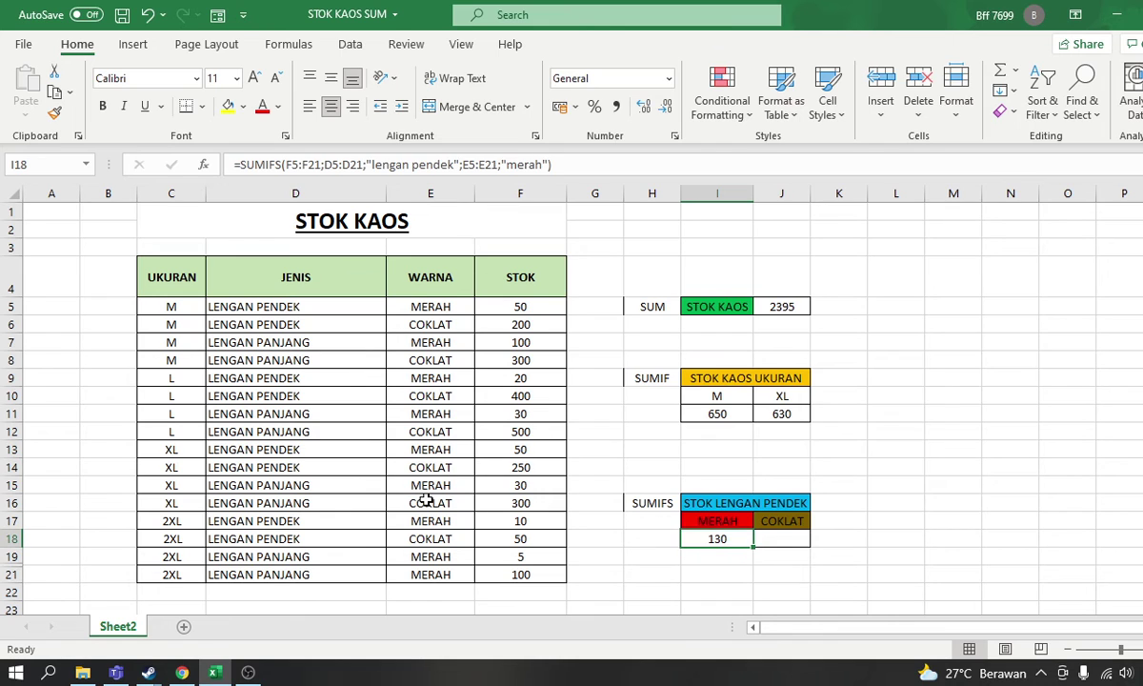
key("Right")
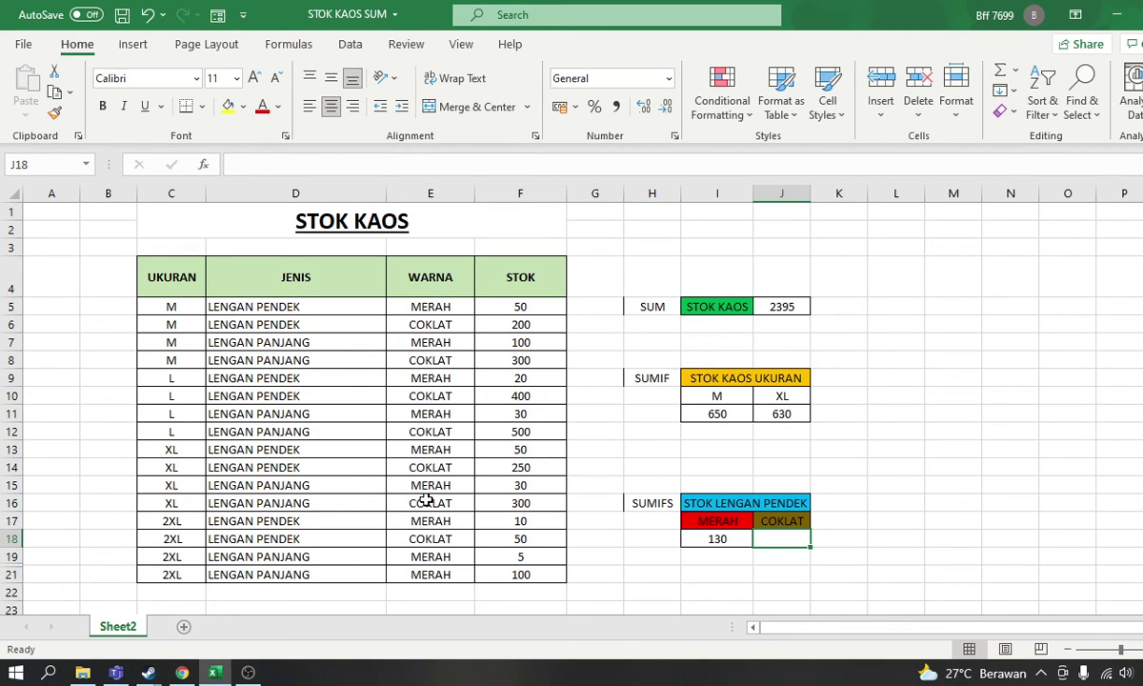
type("=sumif")
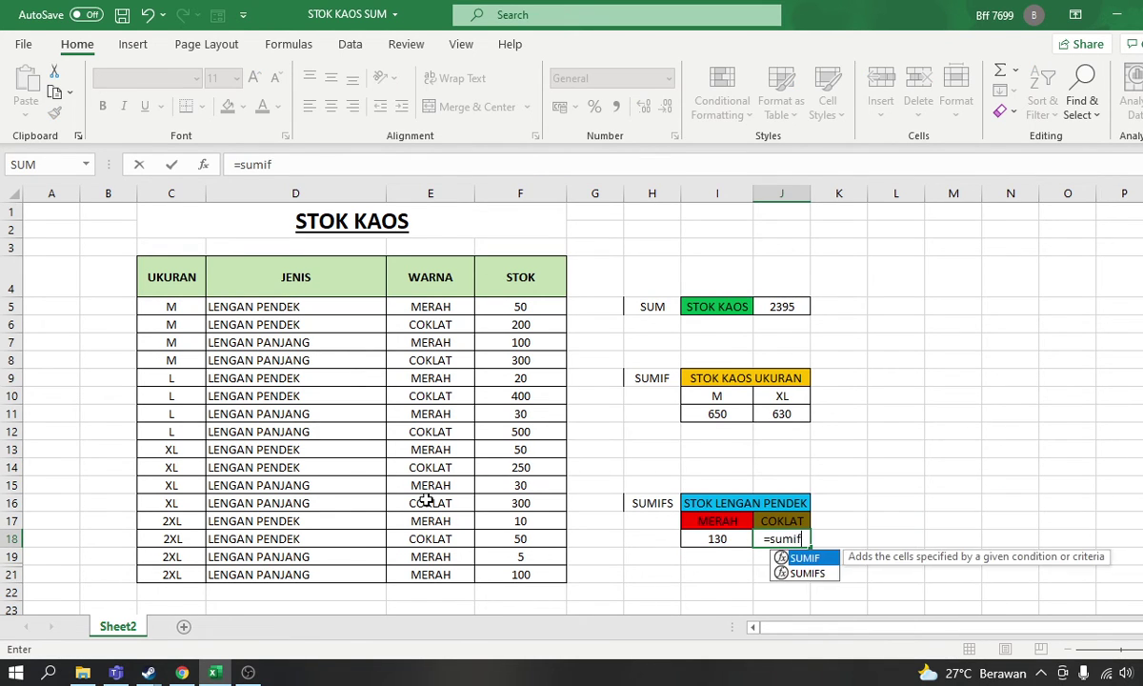
type("s(")
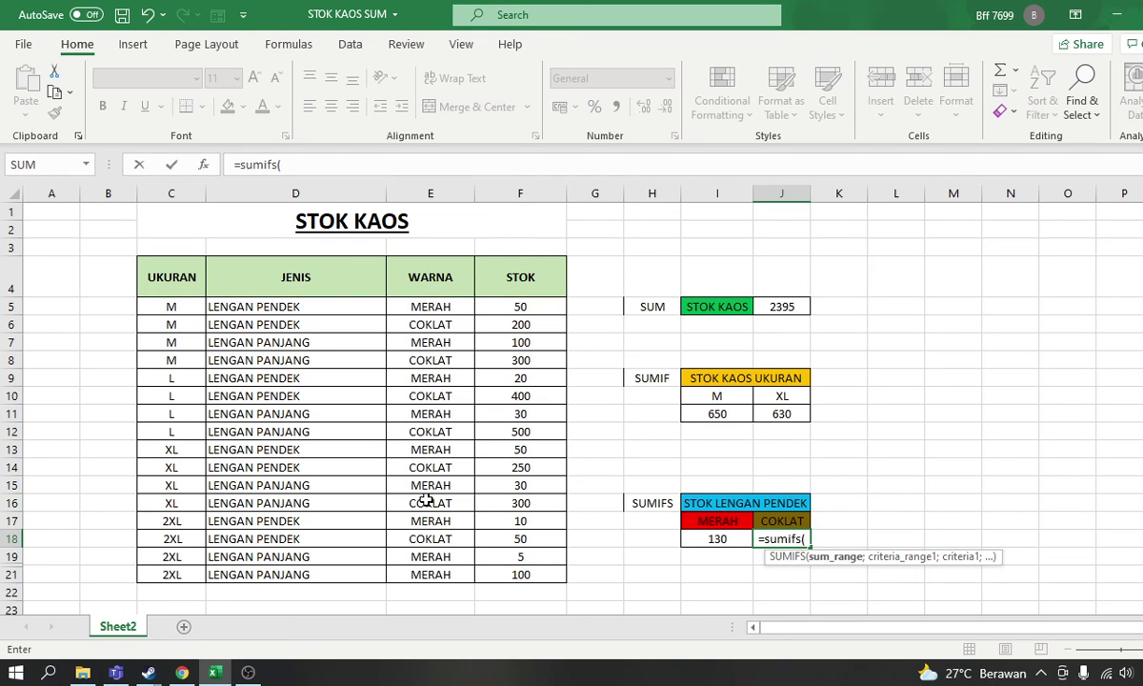
left_click_drag(481, 306, 493, 575)
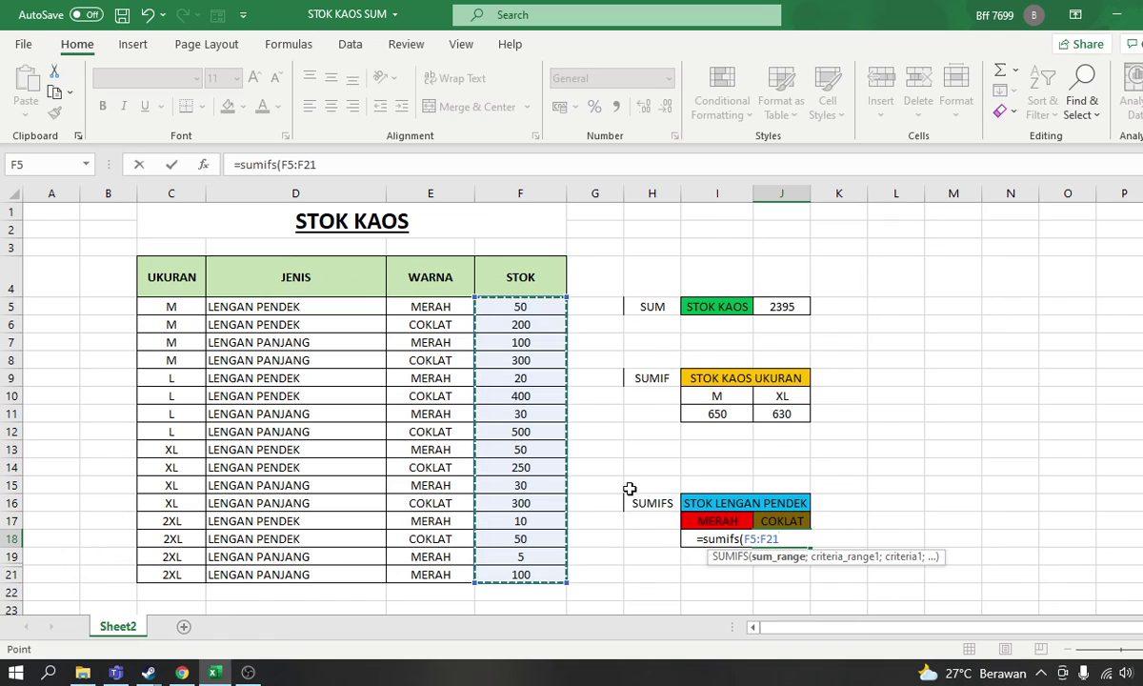
type(";")
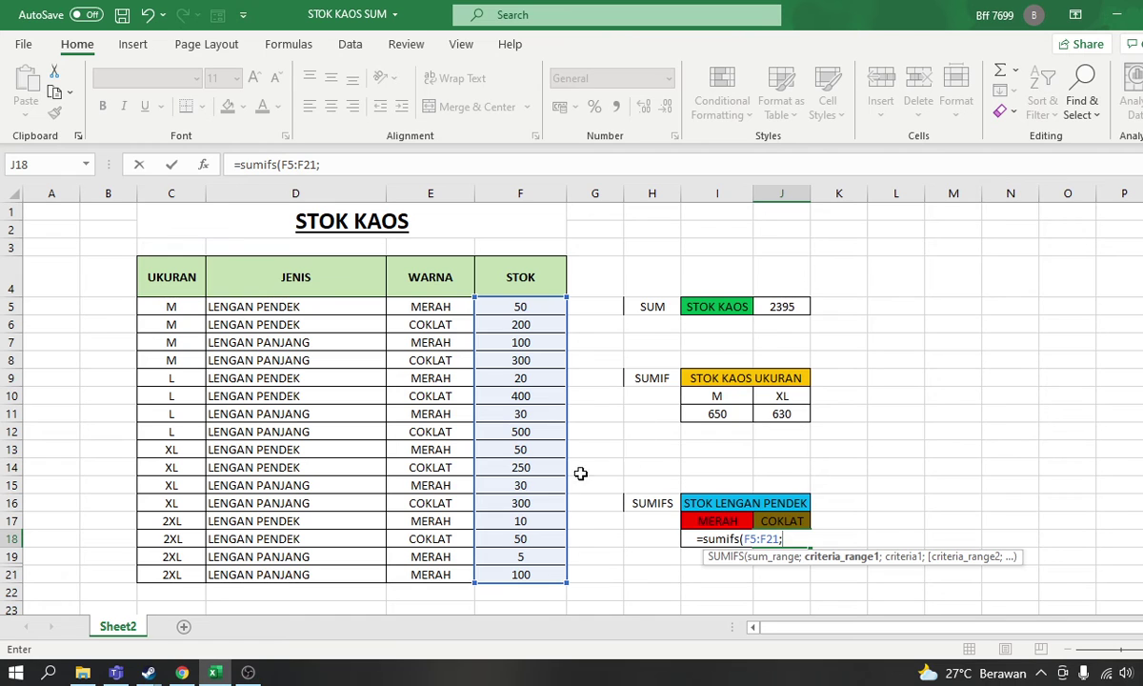
left_click_drag(323, 309, 301, 573)
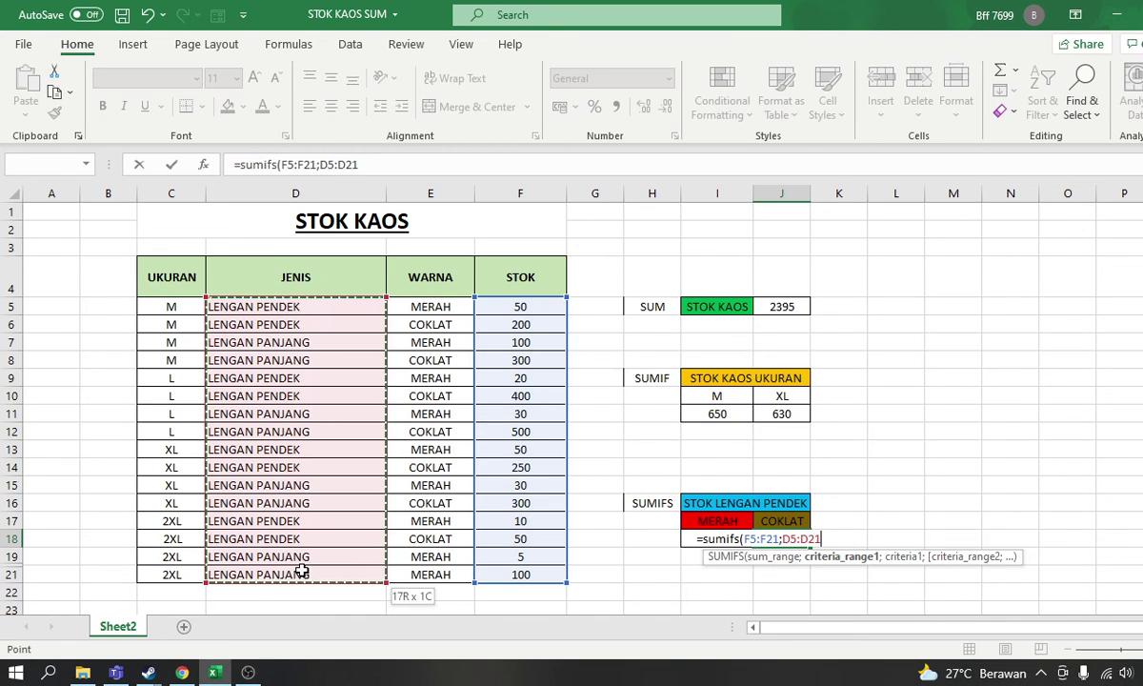
type(";")
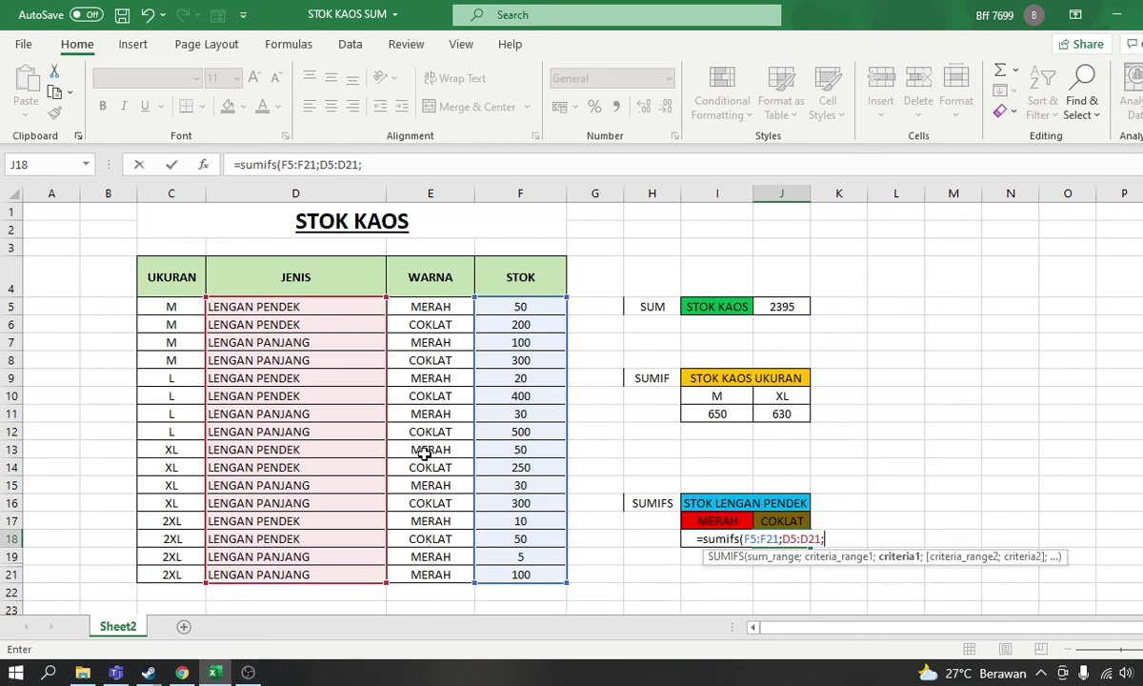
type("\"len")
type("gan pendek")
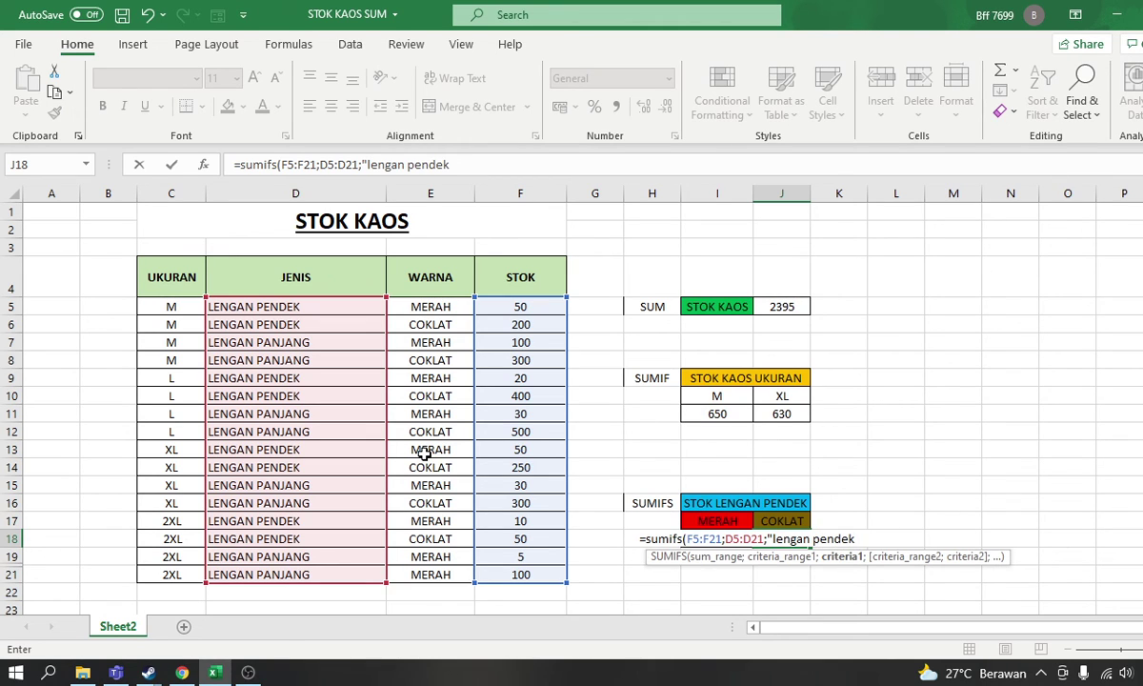
type("\";")
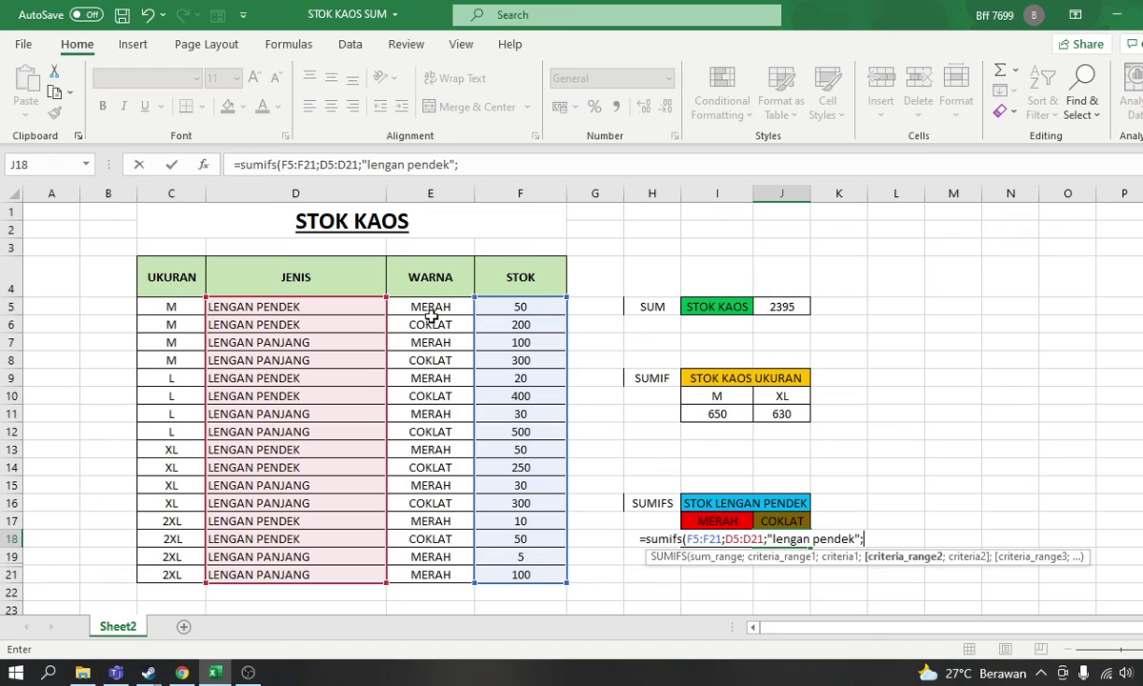
left_click(436, 306)
left_click_drag(436, 307, 431, 571)
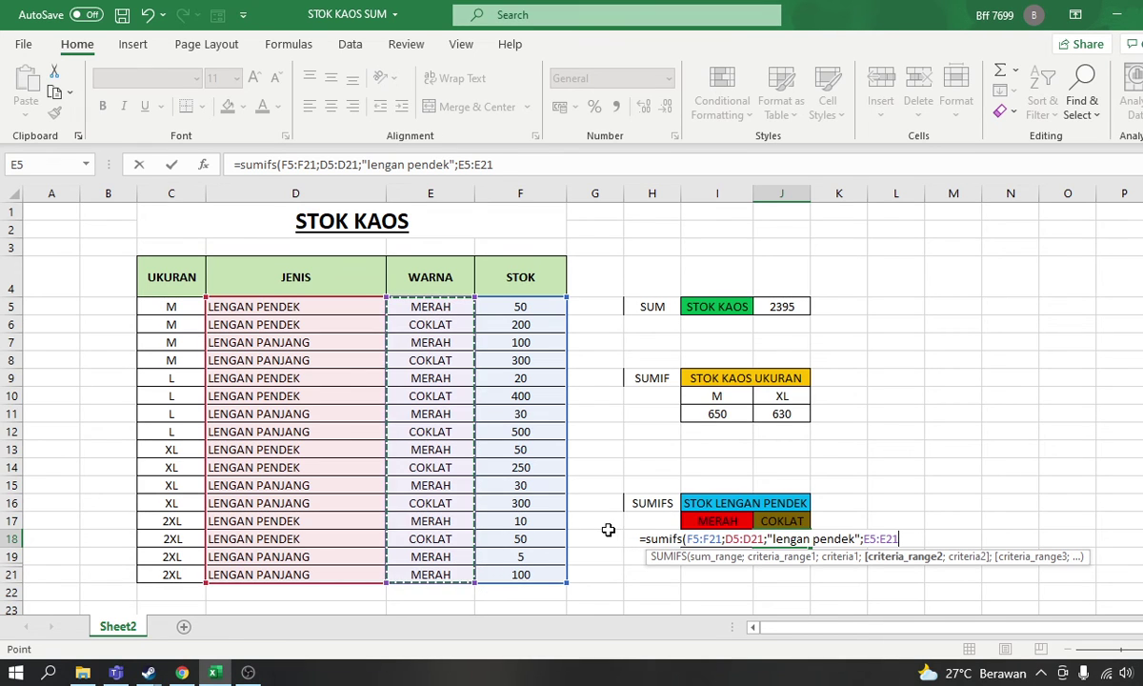
type(";")
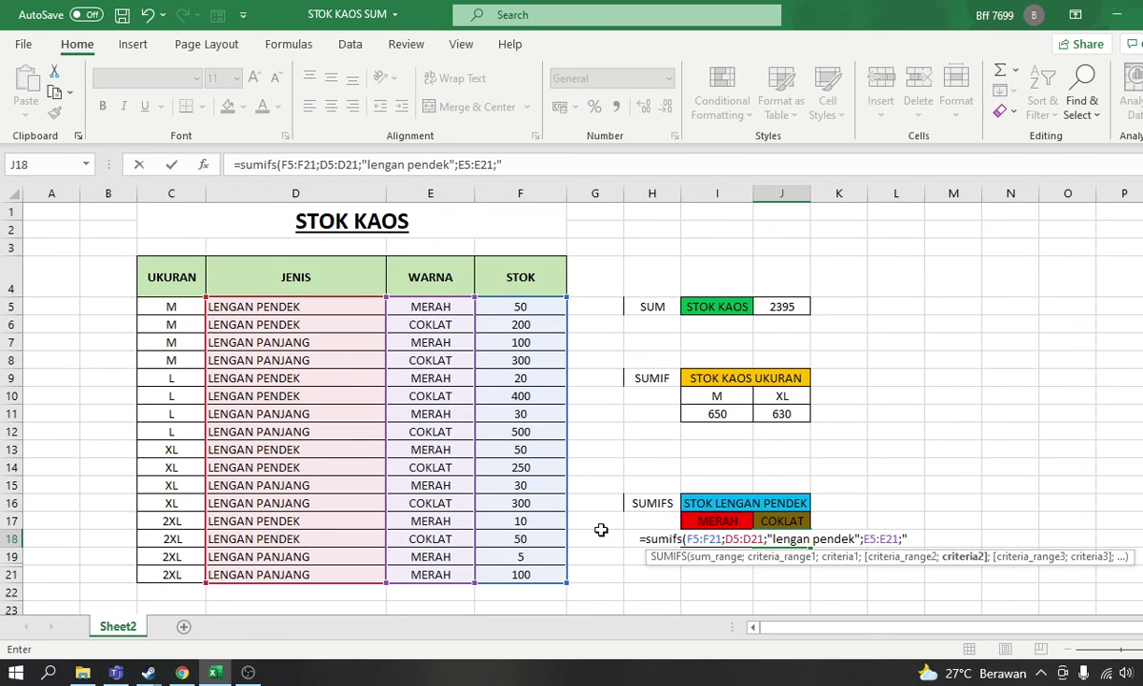
type("\"coklat")
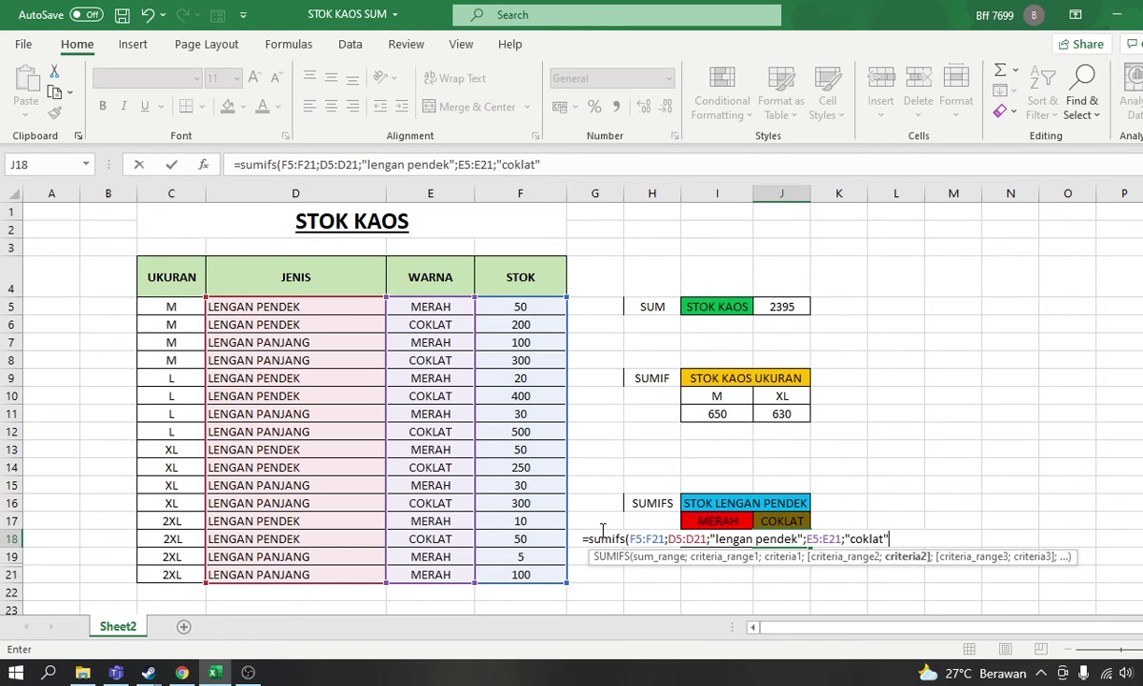
type(")")
key("Return")
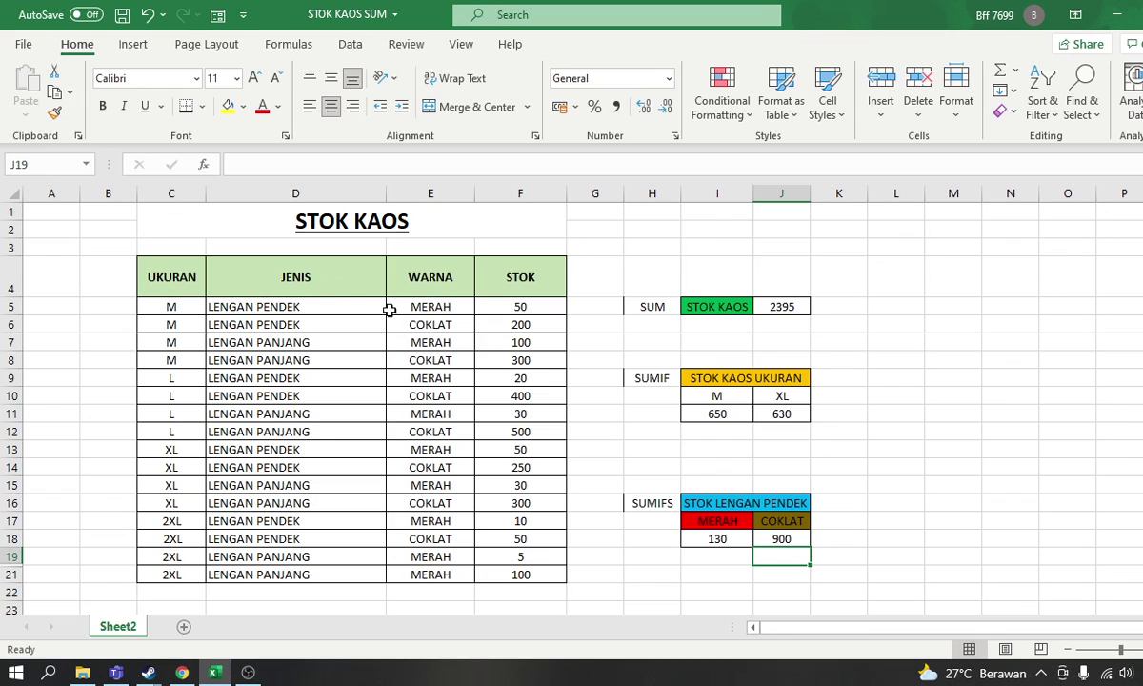
left_click(274, 307)
left_click_drag(274, 308, 528, 309)
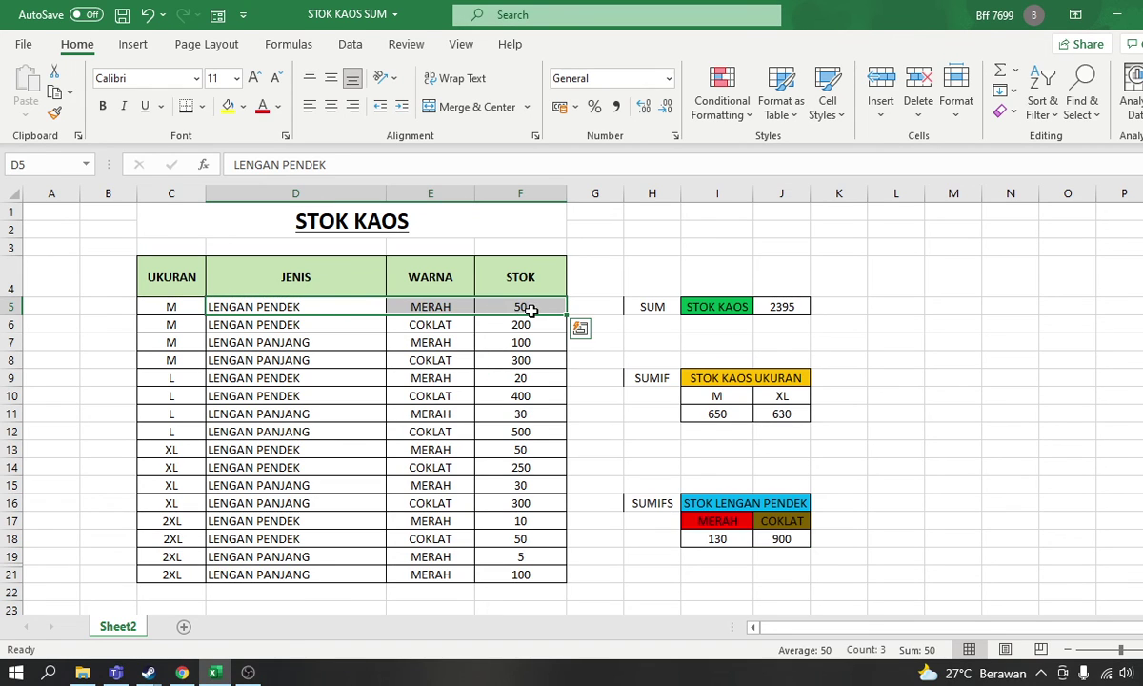
left_click(531, 310)
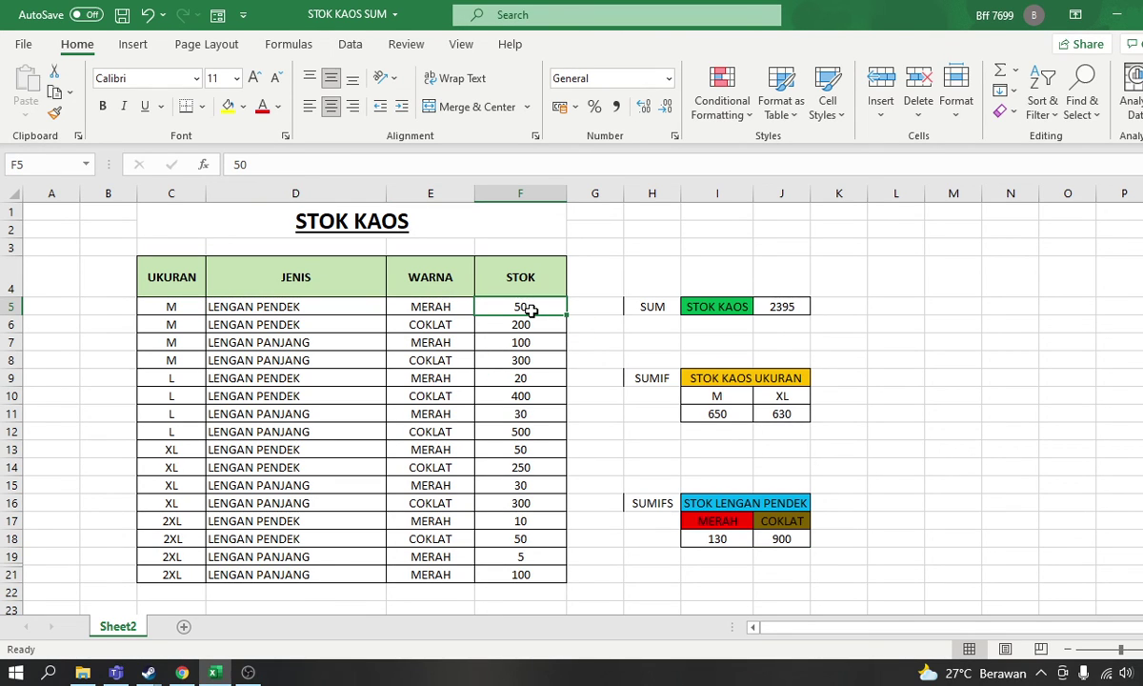
left_click(520, 381, "ctrl")
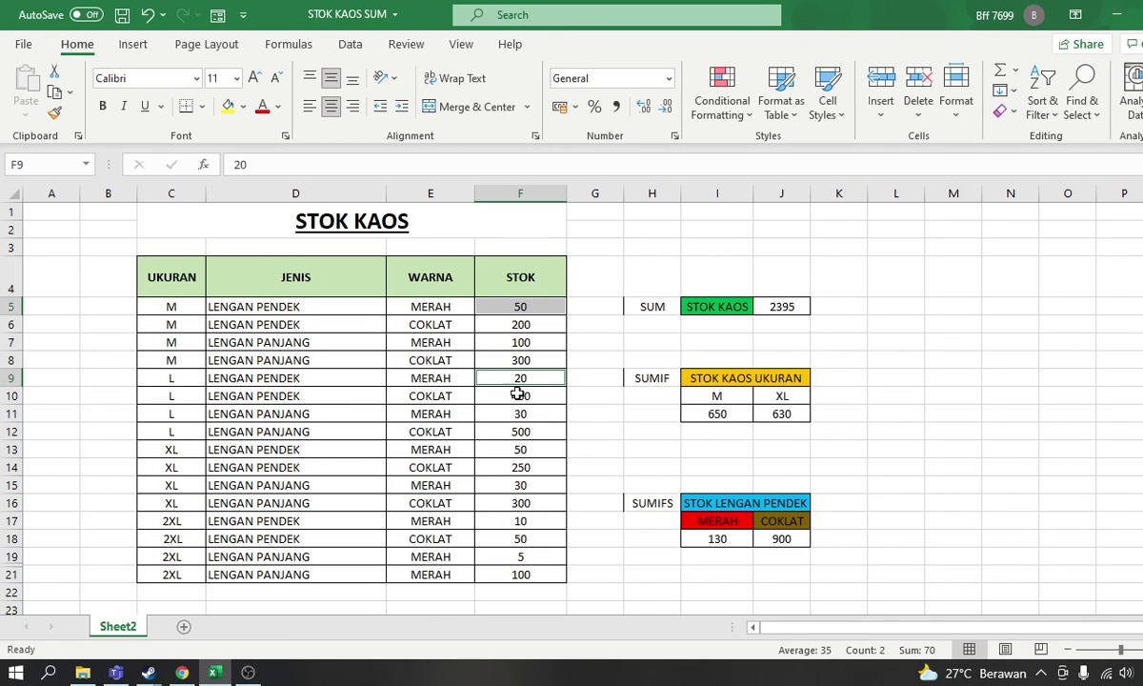
left_click(512, 450, "ctrl")
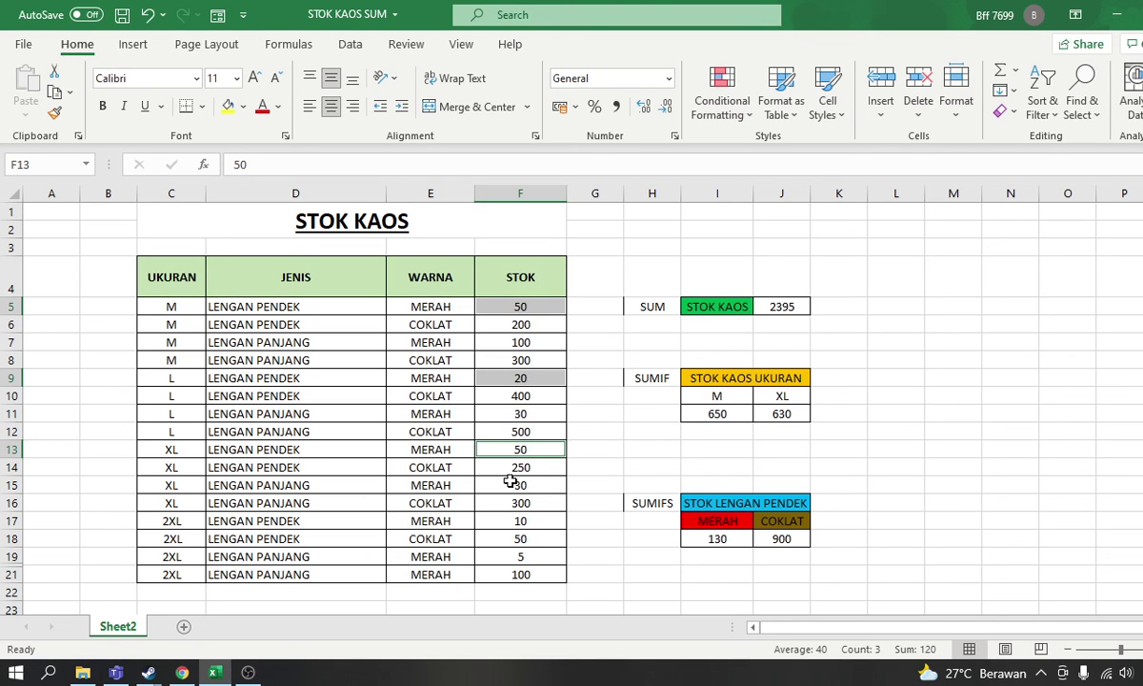
left_click(507, 527, "ctrl")
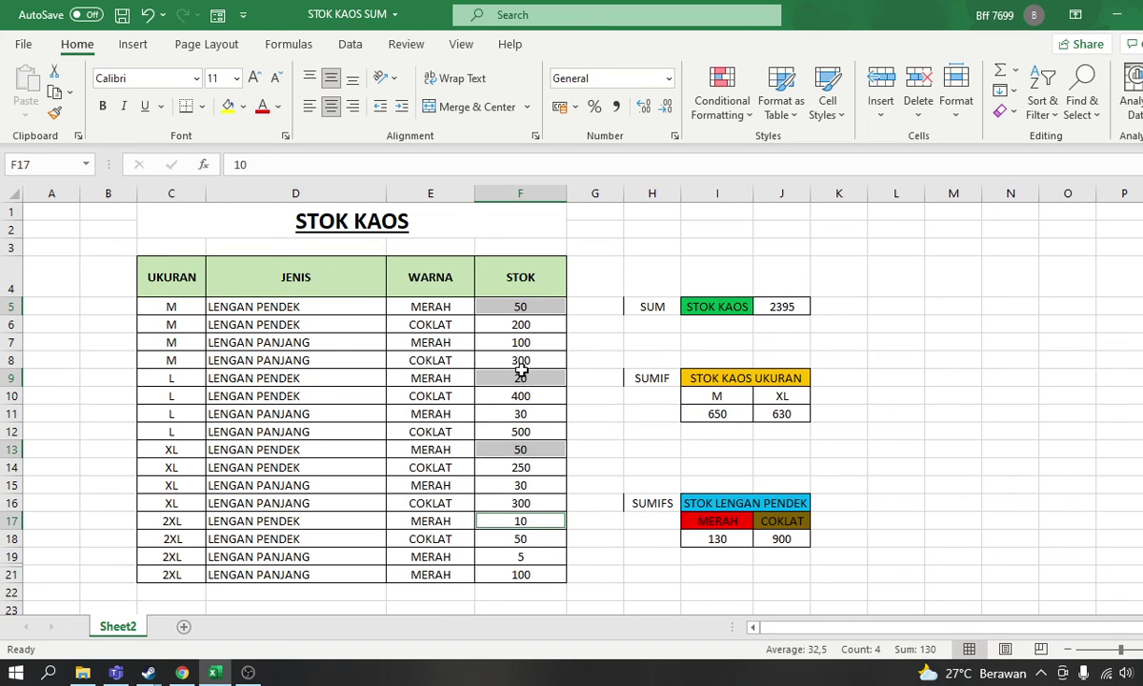
left_click(531, 323)
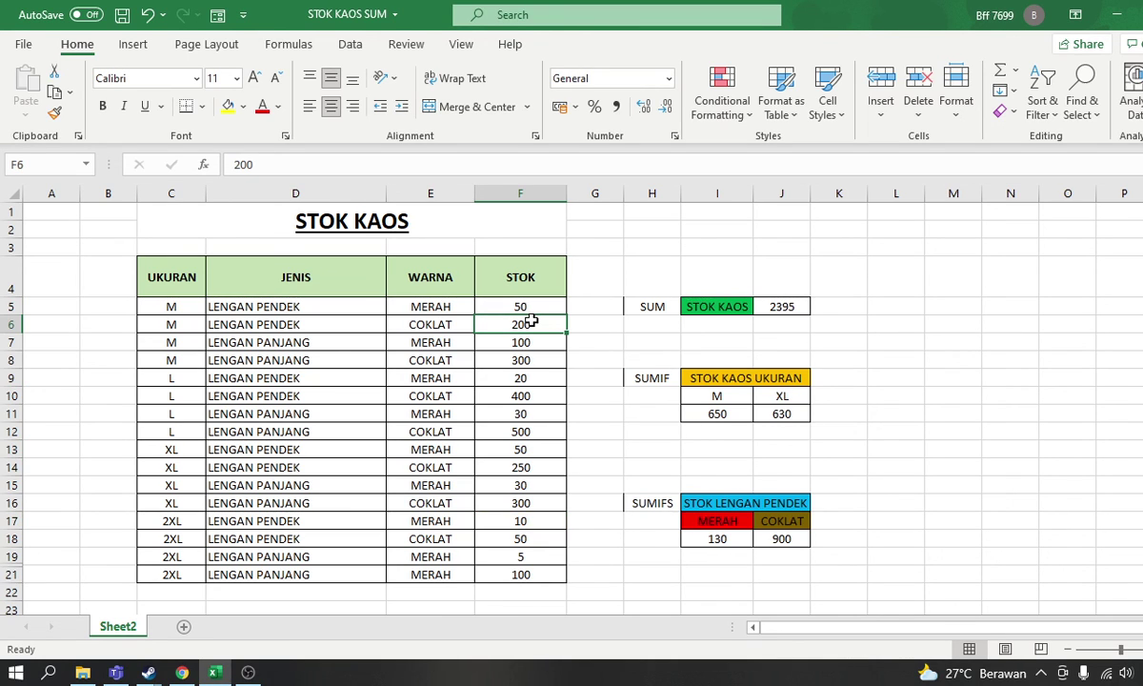
left_click(519, 399, "ctrl")
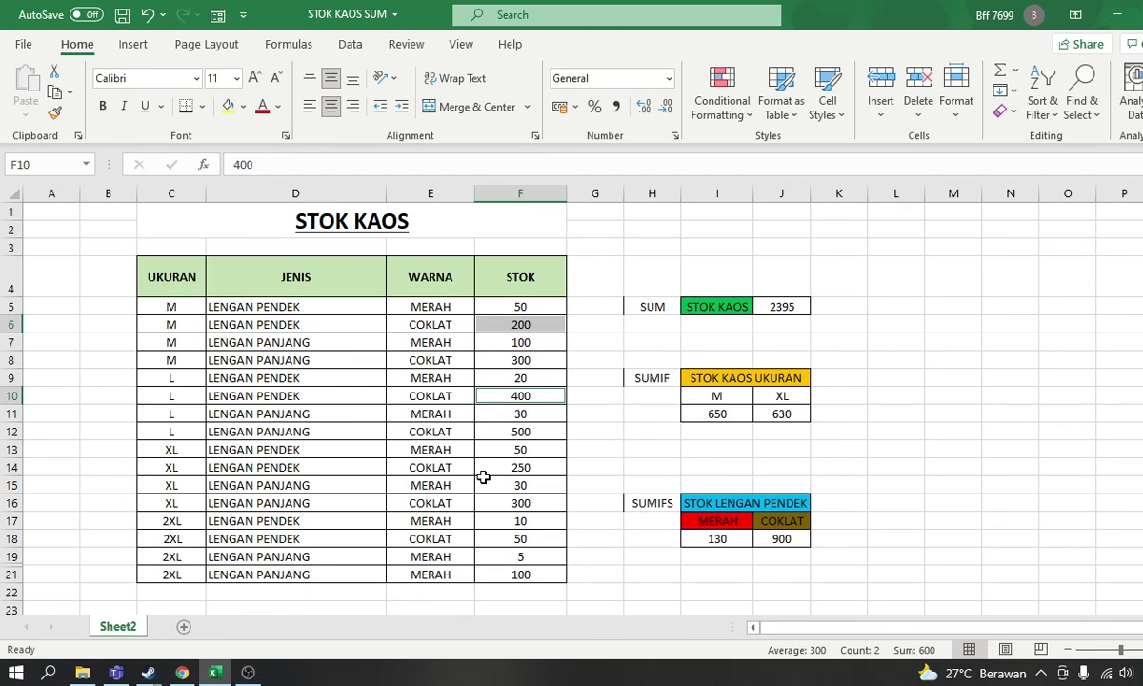
left_click(522, 467, "ctrl")
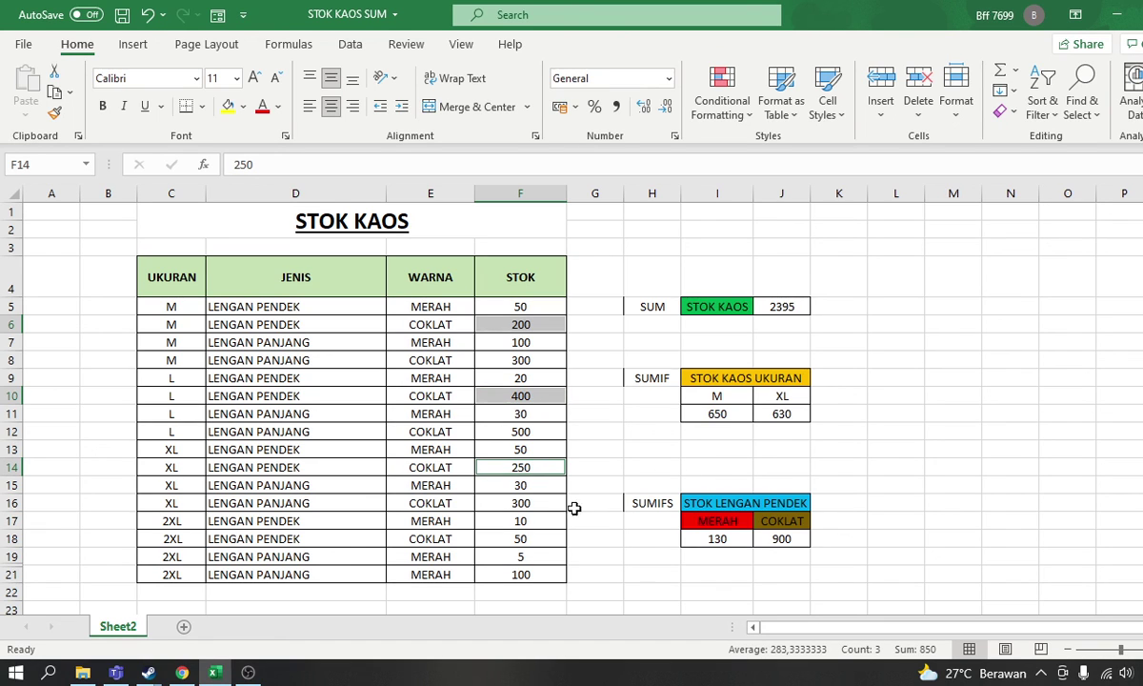
left_click(522, 538, "ctrl")
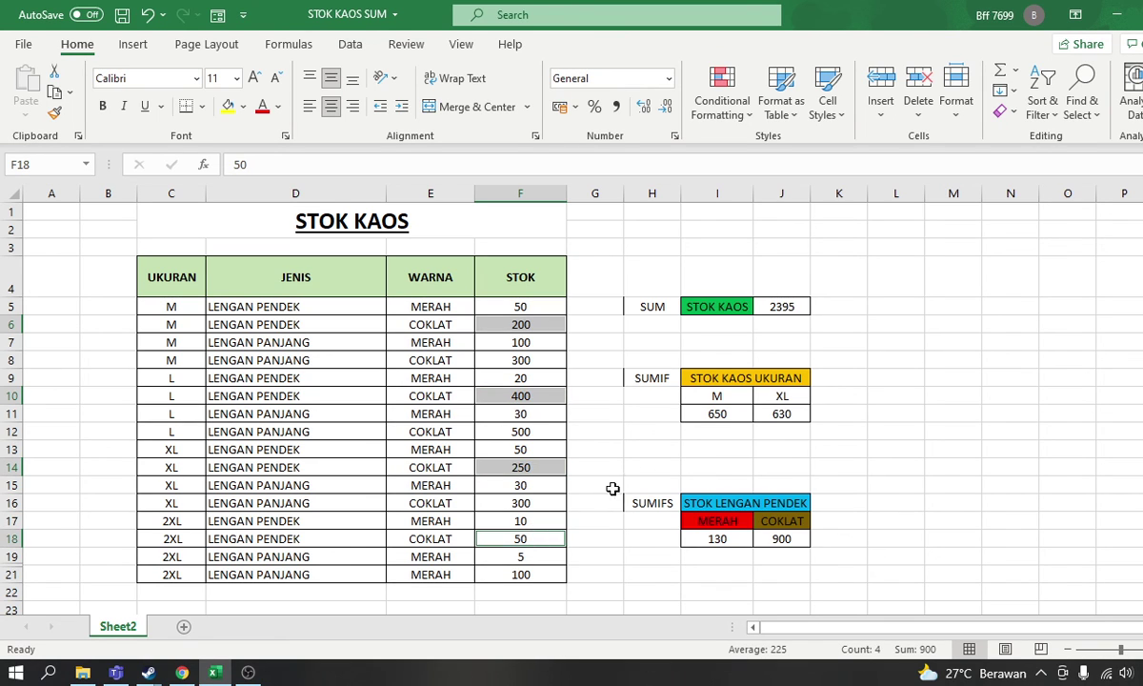